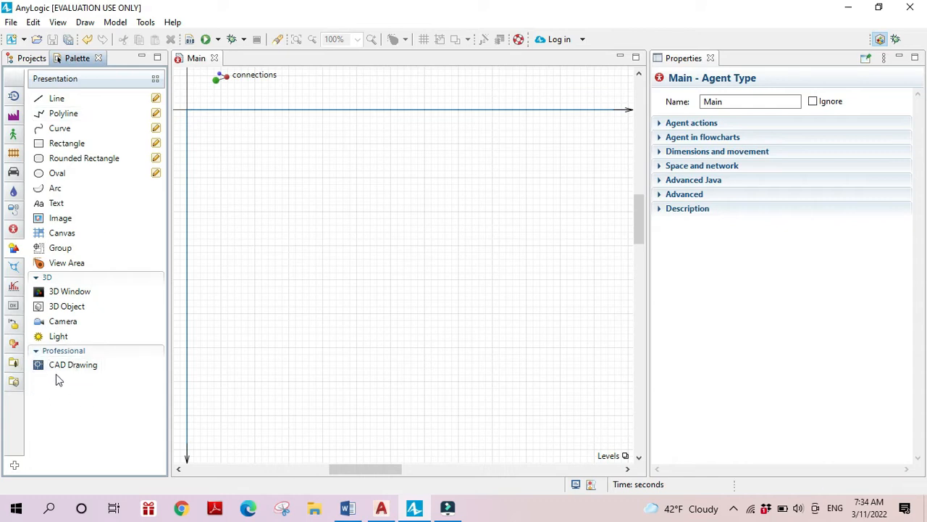
Step: Place a CAD Drawing element at the origin of the Main diagram and enlarge its frame
{"action": "mouse_move", "coordinate": [40, 368]}
{"action": "left_mouse_down"}
{"action": "mouse_move", "coordinate": [269, 186]}
{"action": "mouse_move", "coordinate": [184, 112]}
{"action": "left_mouse_up"}
{"action": "mouse_move", "coordinate": [288, 180]}
{"action": "left_mouse_down"}
{"action": "mouse_move", "coordinate": [515, 333]}
{"action": "mouse_move", "coordinate": [566, 347]}
{"action": "left_mouse_up"}
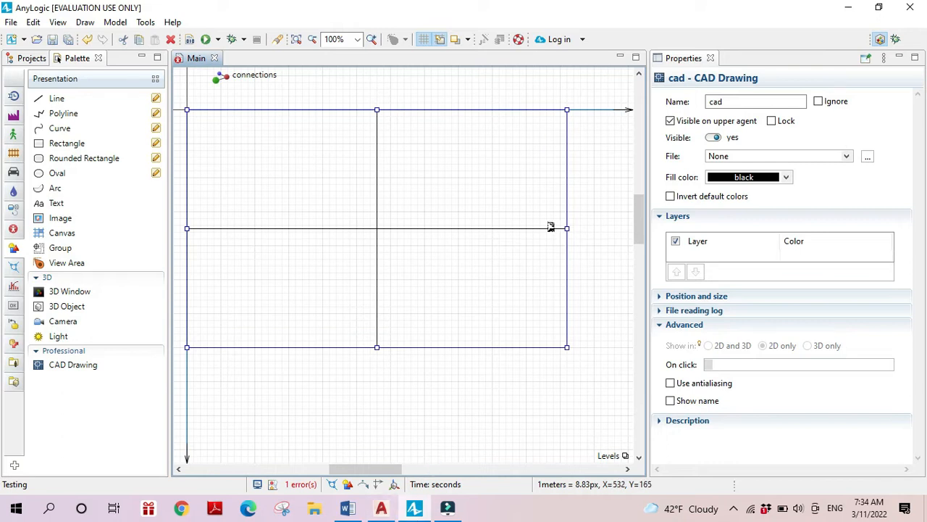
{"action": "left_click", "coordinate": [591, 171]}
Step: Load the file SD-C-154(1-4)-R1.dwg into the CAD drawing element
{"action": "left_click", "coordinate": [529, 161]}
{"action": "left_click", "coordinate": [868, 158]}
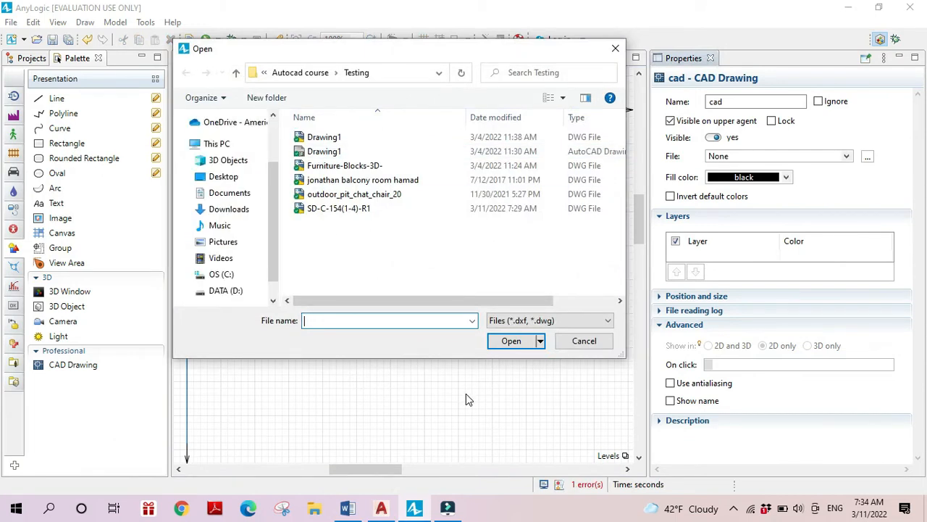
{"action": "double_click", "coordinate": [352, 210]}
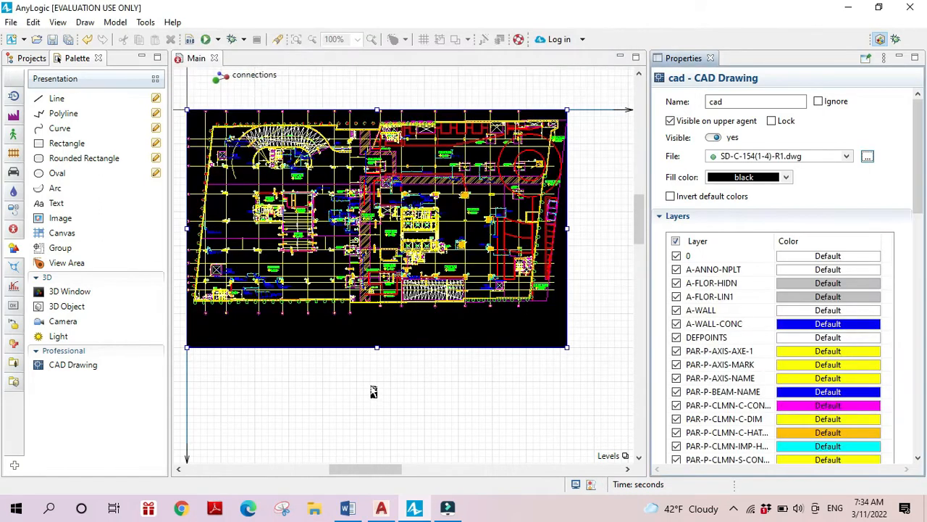
Step: Enlarge the imported CAD drawing to about 1000 wide by 600 high
{"action": "scroll", "coordinate": [373, 391], "scroll_direction": "down", "scroll_amount": 2}
{"action": "left_click_drag", "start_coordinate": [367, 471], "coordinate": [417, 477]}
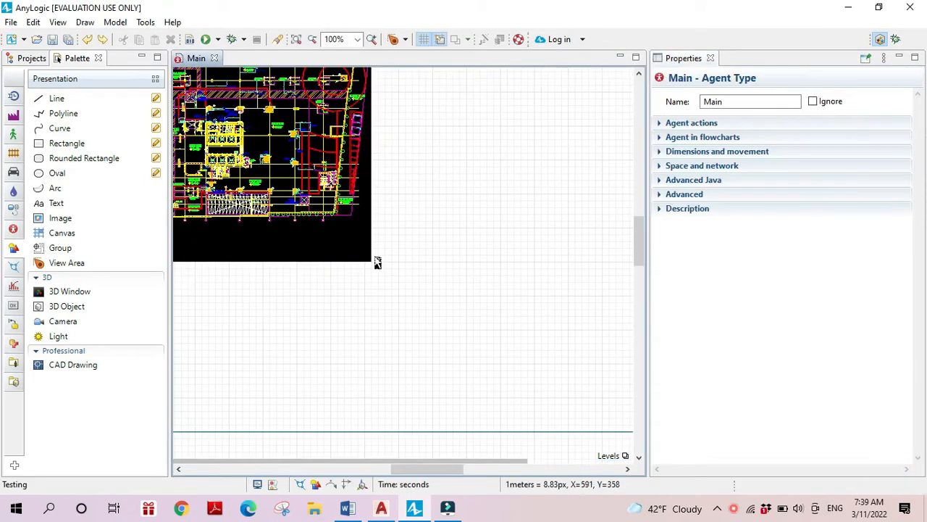
{"action": "left_click", "coordinate": [355, 247]}
{"action": "left_click_drag", "start_coordinate": [399, 476], "coordinate": [432, 476]}
{"action": "scroll", "coordinate": [340, 304], "scroll_direction": "down", "scroll_amount": 2}
{"action": "mouse_move", "coordinate": [268, 203]}
{"action": "left_mouse_down"}
{"action": "mouse_move", "coordinate": [536, 354]}
{"action": "mouse_move", "coordinate": [543, 373]}
{"action": "mouse_move", "coordinate": [568, 375]}
{"action": "left_mouse_up"}
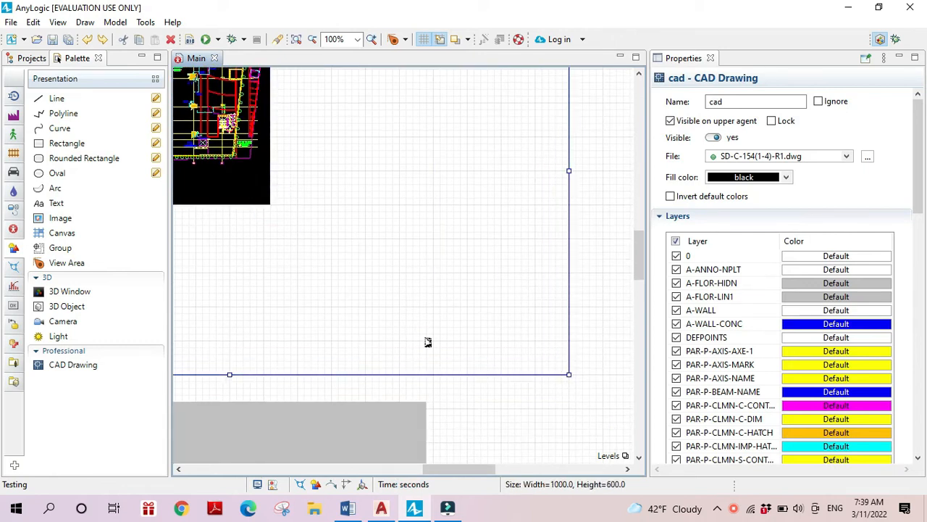
{"action": "mouse_move", "coordinate": [476, 471]}
{"action": "left_mouse_down"}
{"action": "mouse_move", "coordinate": [304, 477]}
{"action": "mouse_move", "coordinate": [520, 482]}
{"action": "left_mouse_up"}
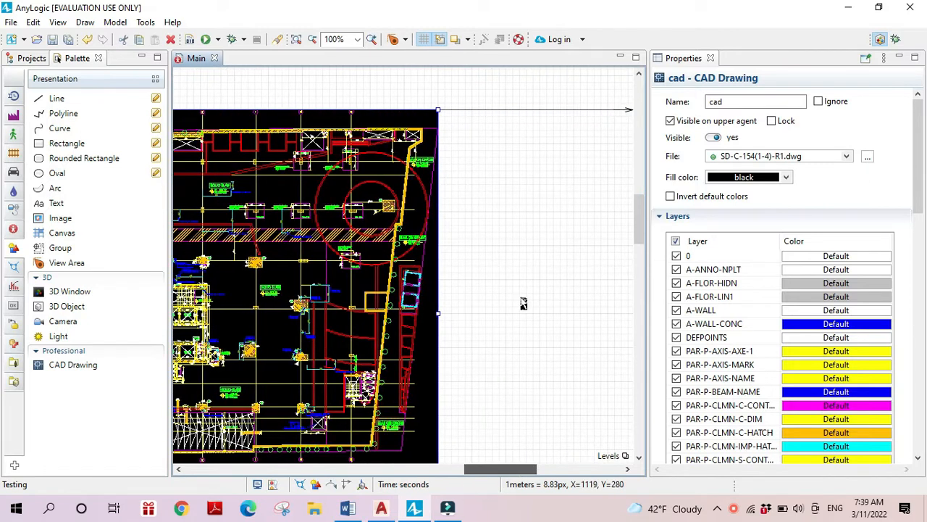
{"action": "scroll", "coordinate": [521, 308], "scroll_direction": "down", "scroll_amount": 3}
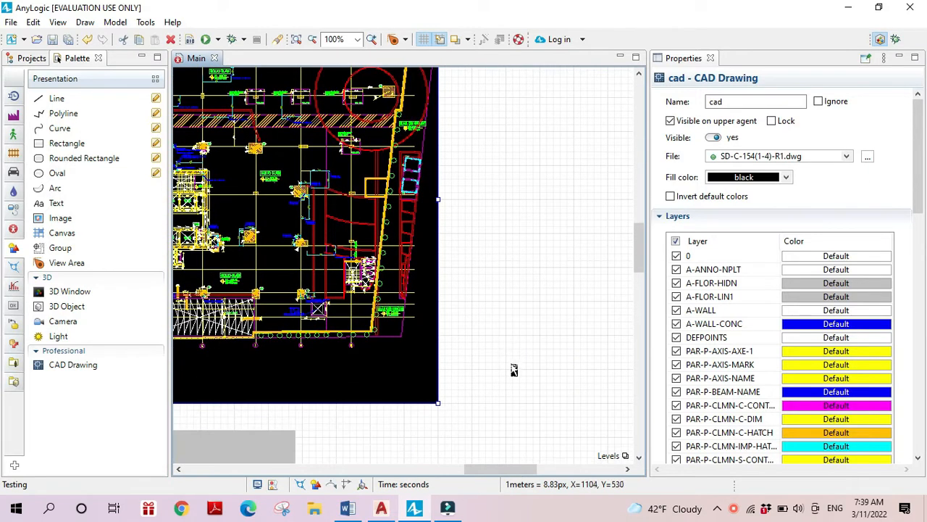
{"action": "scroll", "coordinate": [513, 371], "scroll_direction": "up", "scroll_amount": 2}
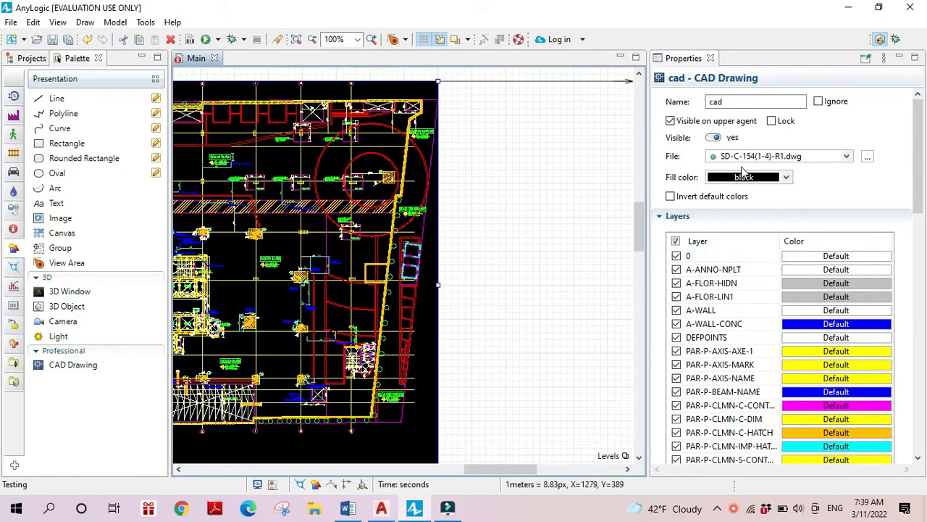
Step: Try white and peru as the fill colour of the CAD drawing
{"action": "left_click", "coordinate": [788, 181]}
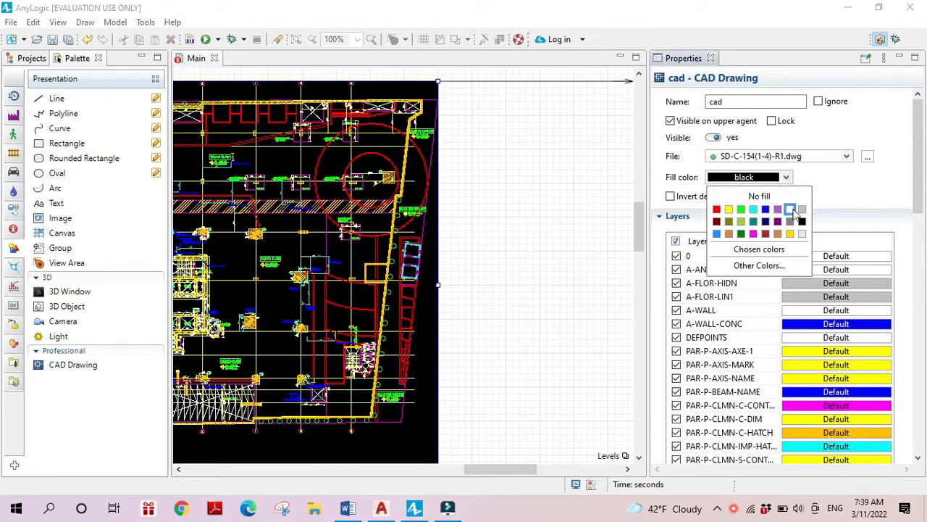
{"action": "left_click", "coordinate": [789, 209]}
{"action": "left_click", "coordinate": [787, 179]}
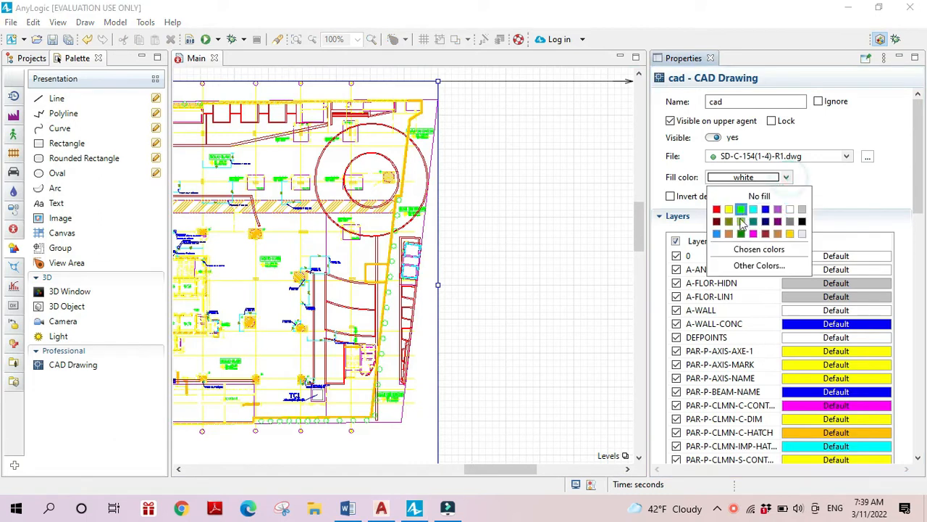
{"action": "left_click", "coordinate": [736, 231]}
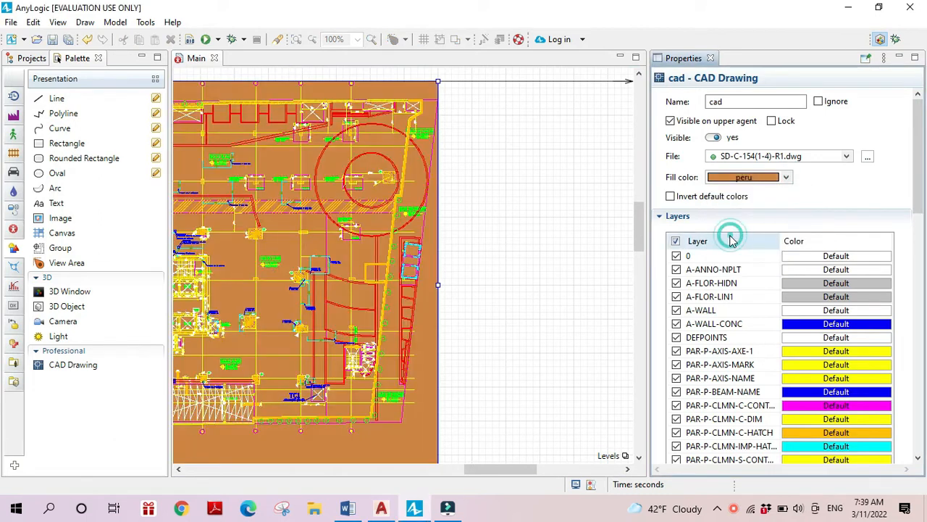
Step: Set the CAD drawing's fill colour to No fill and deselect the drawing
{"action": "left_click", "coordinate": [786, 179]}
{"action": "left_click", "coordinate": [759, 195]}
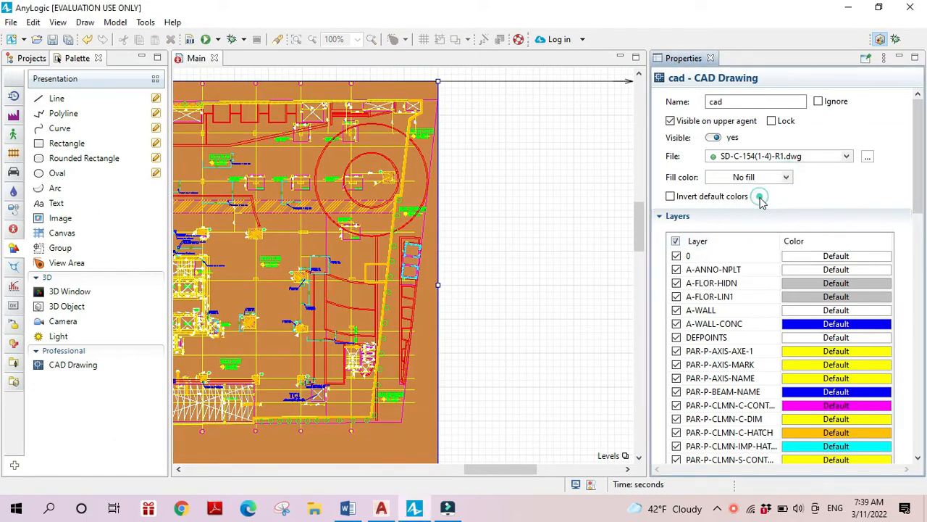
{"action": "scroll", "coordinate": [536, 356], "scroll_direction": "down", "scroll_amount": 5}
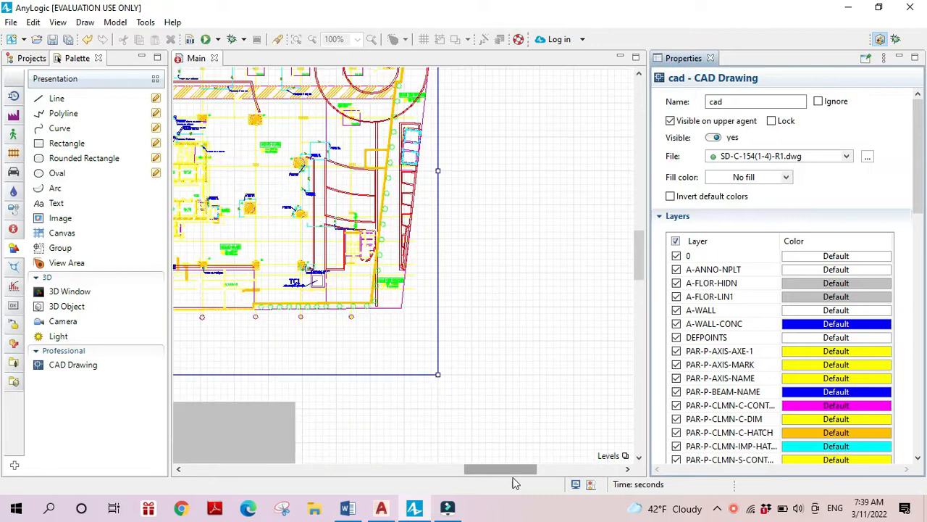
{"action": "scroll", "coordinate": [501, 373], "scroll_direction": "up", "scroll_amount": 3}
{"action": "left_click_drag", "start_coordinate": [476, 468], "coordinate": [446, 469]}
{"action": "left_click", "coordinate": [572, 366]}
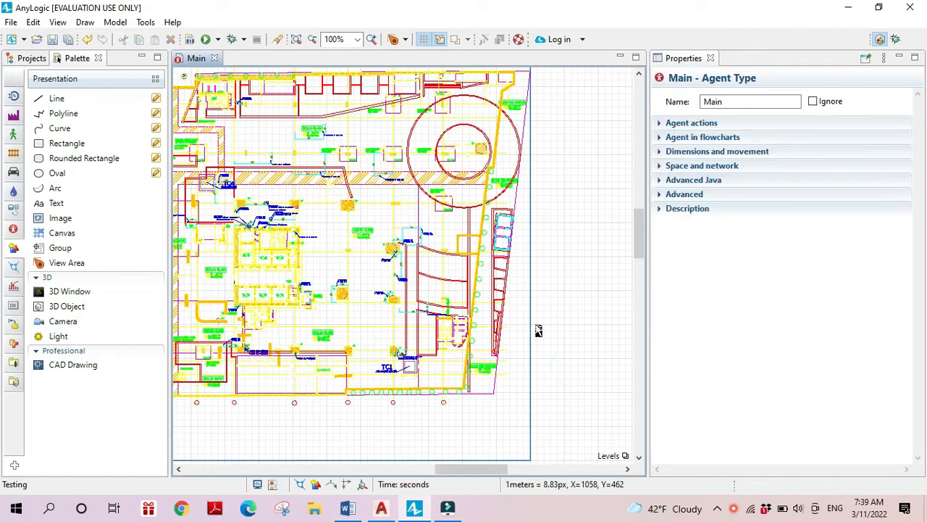
Step: Select the CAD drawing, hide all of its layers and show them all again
{"action": "left_click", "coordinate": [496, 432]}
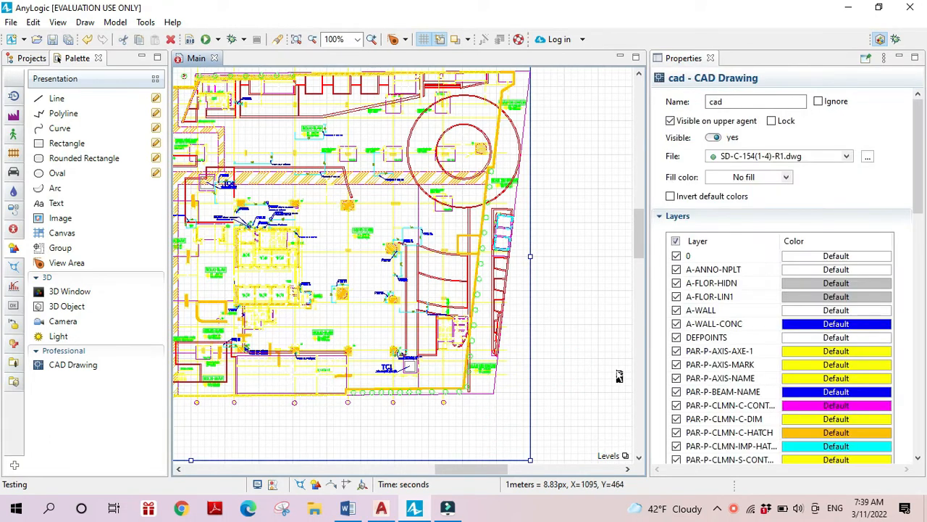
{"action": "left_click", "coordinate": [676, 241]}
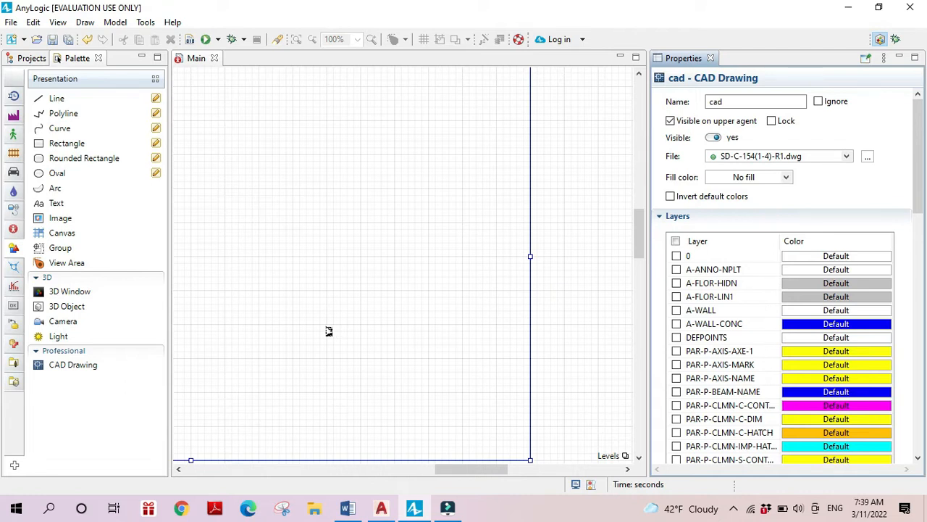
{"action": "left_click", "coordinate": [676, 241]}
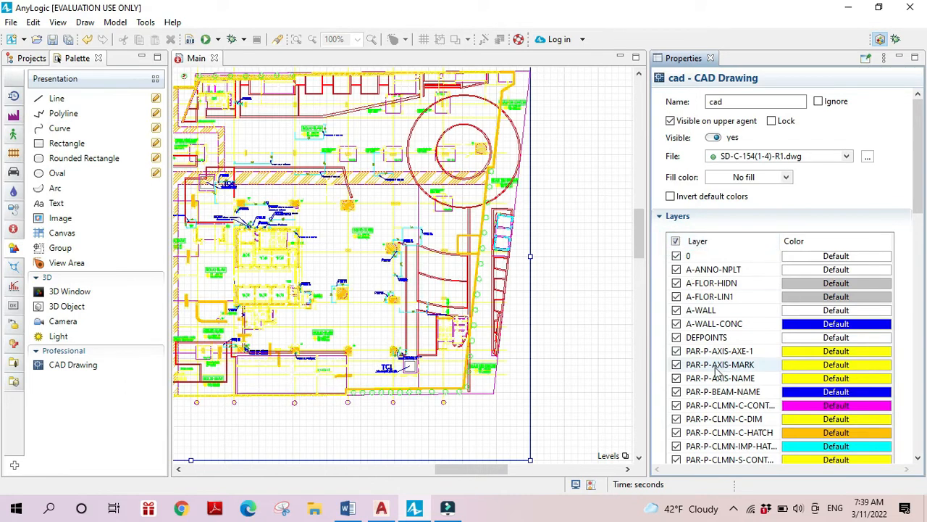
Step: Show only the PAR-P-AXIS-AXE-1, PAR-P-AXIS-MARK, PAR-P-AXIS-NAME and PAR-P-BEAM-NAME layers, then restore all layers
{"action": "scroll", "coordinate": [717, 370], "scroll_direction": "down", "scroll_amount": 3}
{"action": "left_click", "coordinate": [676, 150]}
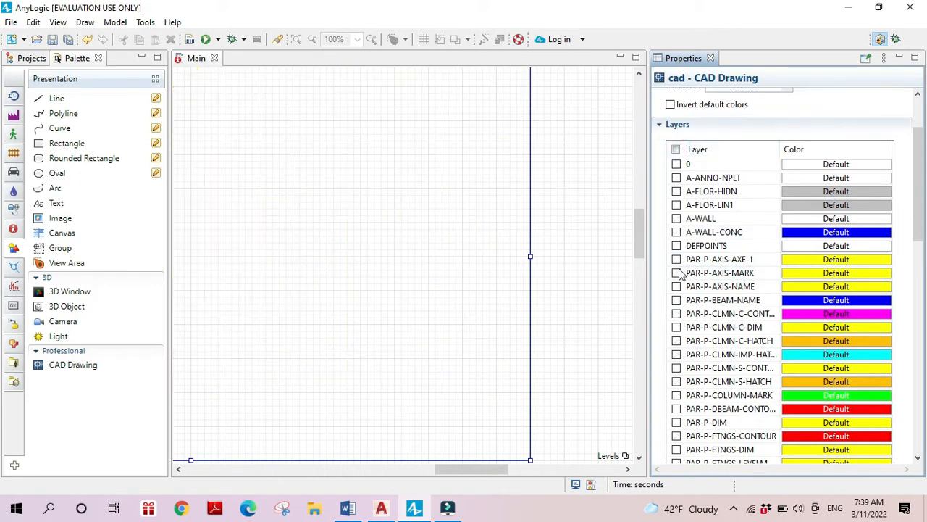
{"action": "left_click", "coordinate": [676, 259]}
{"action": "left_click", "coordinate": [676, 287]}
{"action": "left_click", "coordinate": [676, 300]}
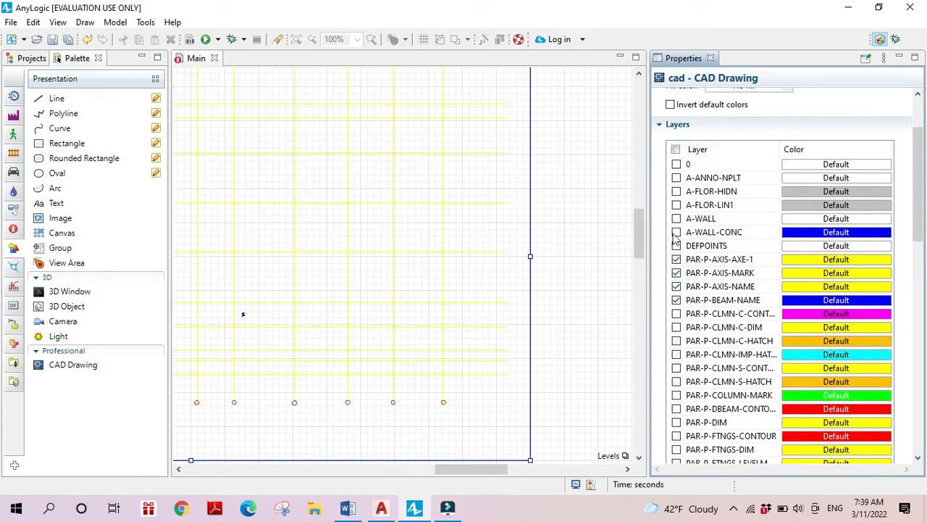
{"action": "left_click", "coordinate": [676, 150]}
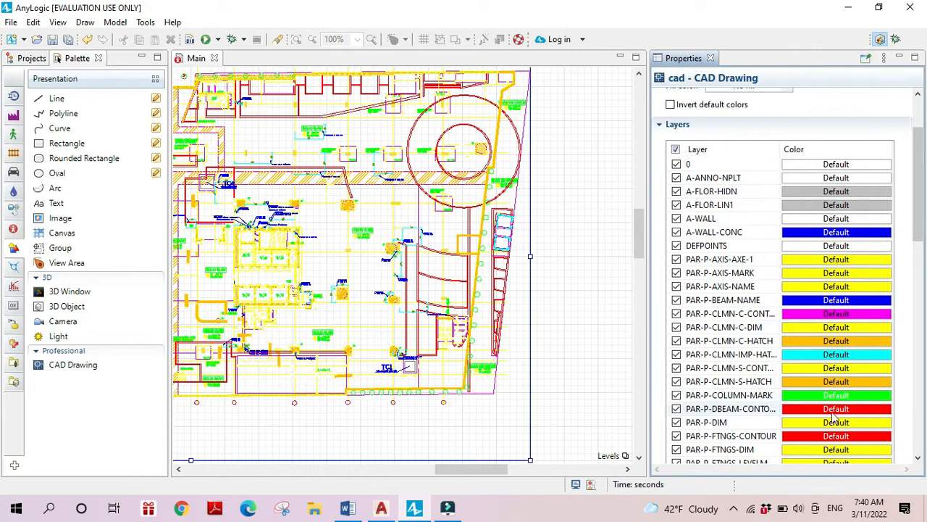
Step: Hide all layers of the CAD drawing except PAR-P-CLMN-C-CONTOUR
{"action": "scroll", "coordinate": [768, 379], "scroll_direction": "down", "scroll_amount": 2}
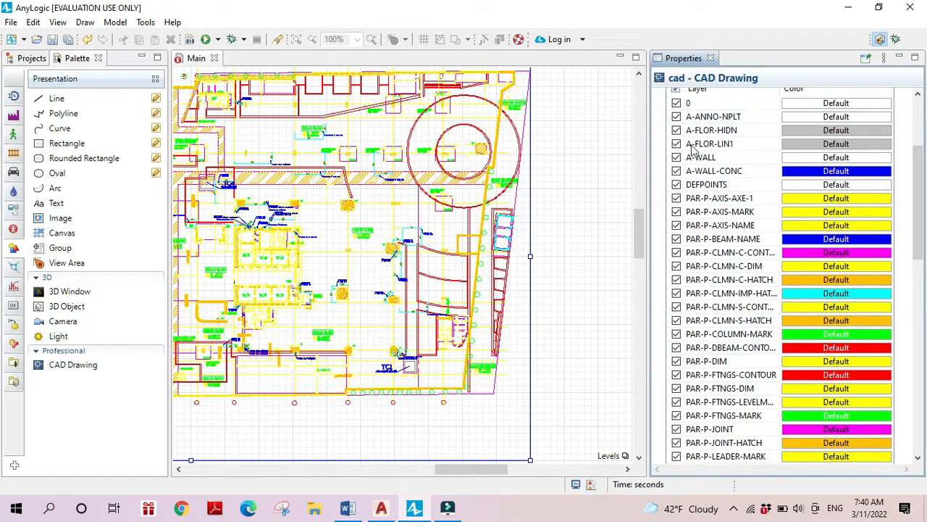
{"action": "scroll", "coordinate": [688, 159], "scroll_direction": "up", "scroll_amount": 4}
{"action": "left_click", "coordinate": [675, 210]}
{"action": "scroll", "coordinate": [740, 330], "scroll_direction": "down", "scroll_amount": 2}
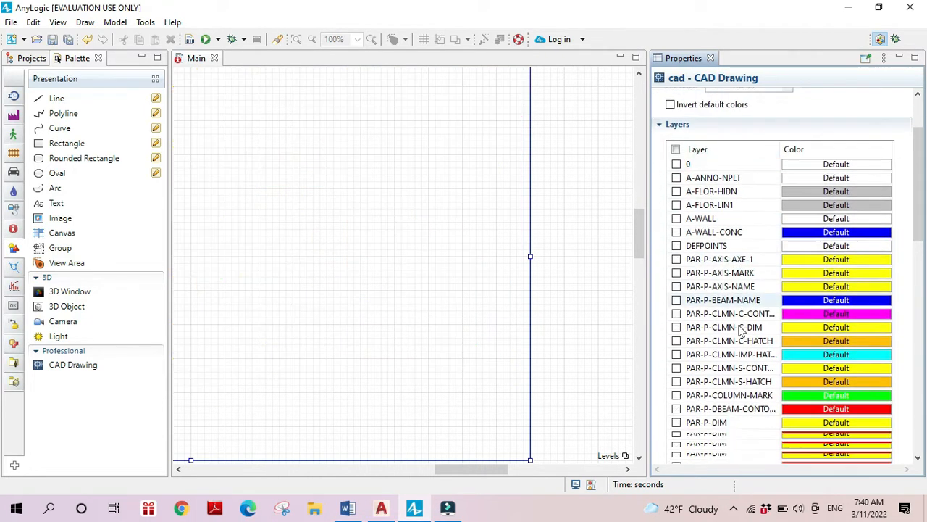
{"action": "scroll", "coordinate": [741, 329], "scroll_direction": "down", "scroll_amount": 1}
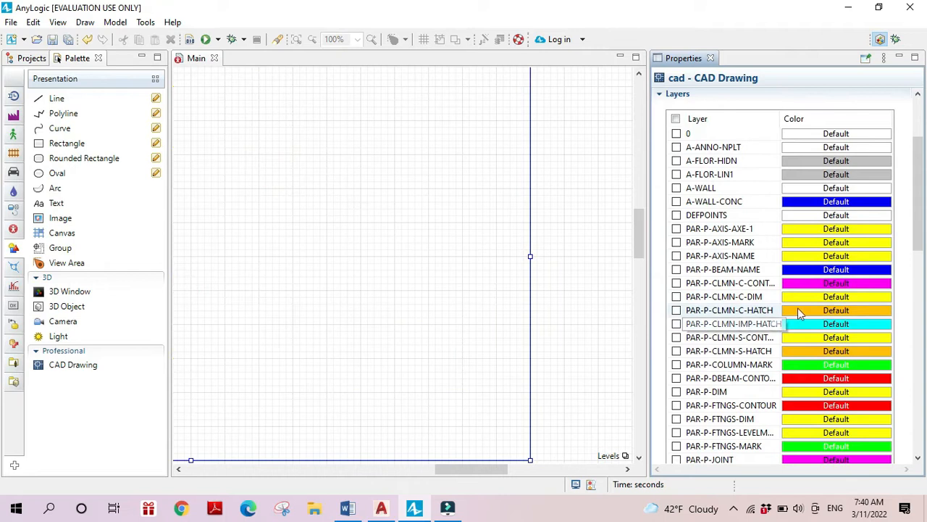
{"action": "left_click", "coordinate": [676, 283]}
Step: Set the colour of the PAR-P-CLMN-C-CONTOUR layer to black
{"action": "left_click_drag", "start_coordinate": [436, 476], "coordinate": [404, 471]}
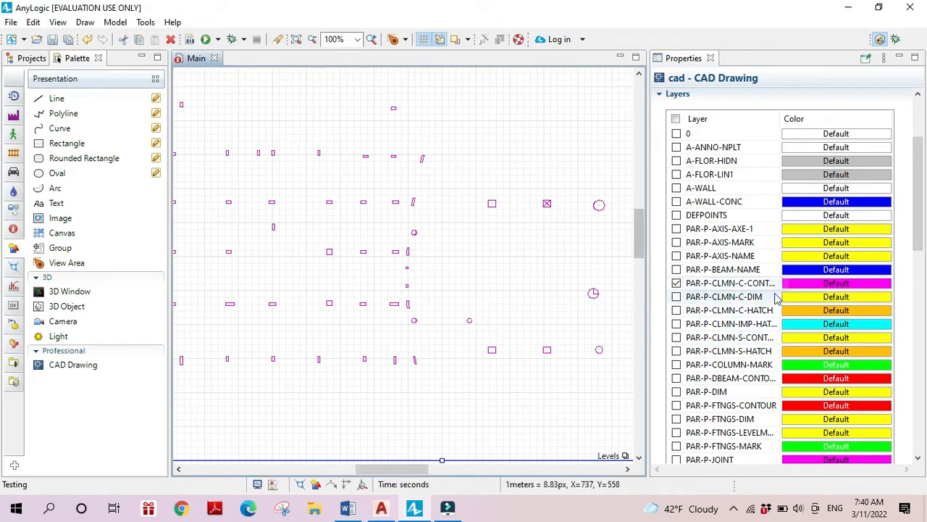
{"action": "left_click", "coordinate": [887, 286]}
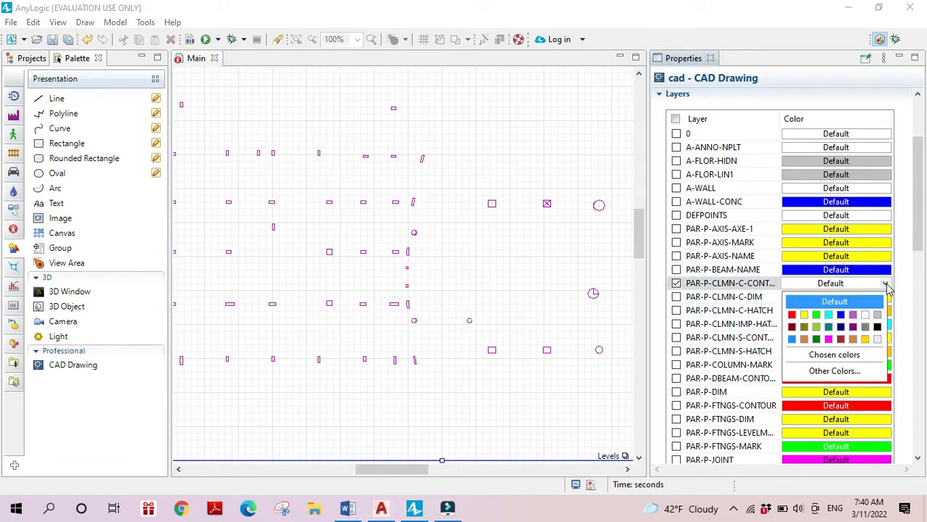
{"action": "left_click", "coordinate": [877, 326]}
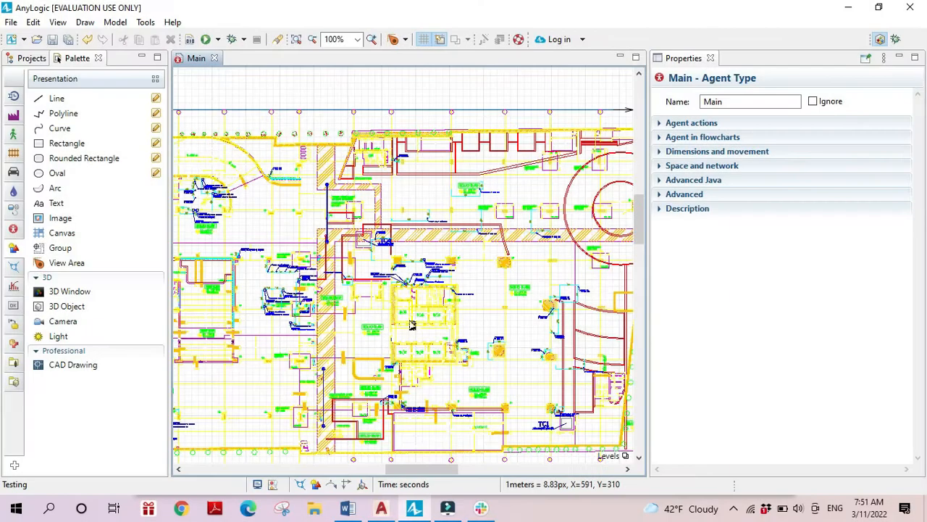
Step: Select the CAD drawing and open the CAD Converter to convert it to markup
{"action": "scroll", "coordinate": [405, 333], "scroll_direction": "down", "scroll_amount": 5}
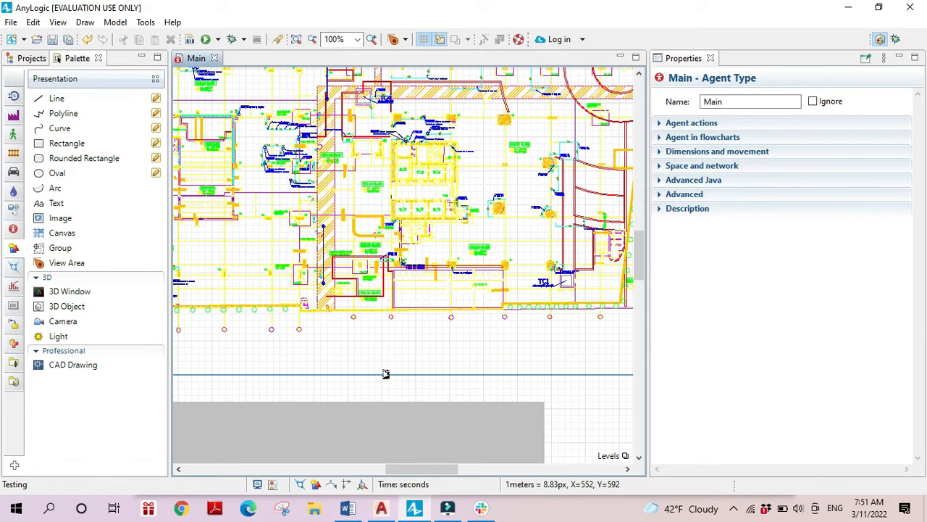
{"action": "scroll", "coordinate": [415, 378], "scroll_direction": "up", "scroll_amount": 3}
{"action": "scroll", "coordinate": [403, 301], "scroll_direction": "up", "scroll_amount": 2}
{"action": "scroll", "coordinate": [403, 303], "scroll_direction": "down", "scroll_amount": 6}
{"action": "left_click", "coordinate": [395, 314]}
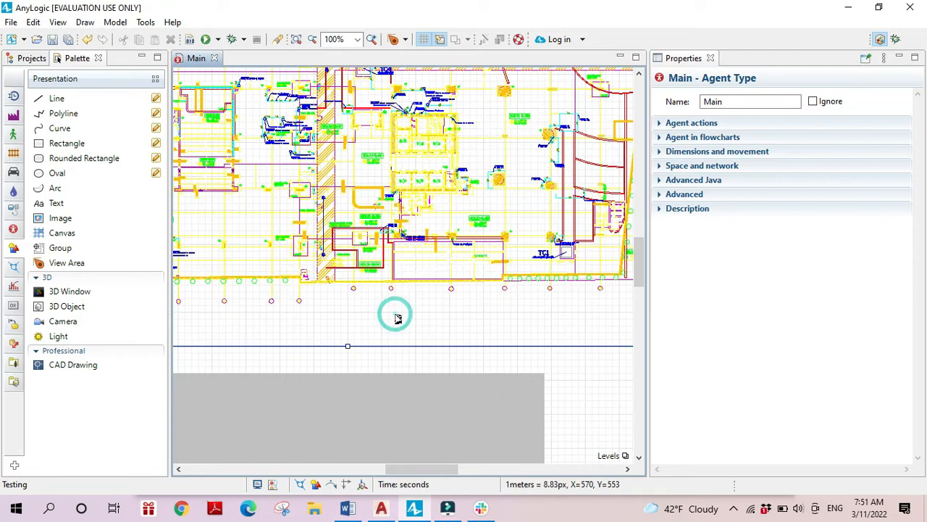
{"action": "right_click", "coordinate": [391, 318]}
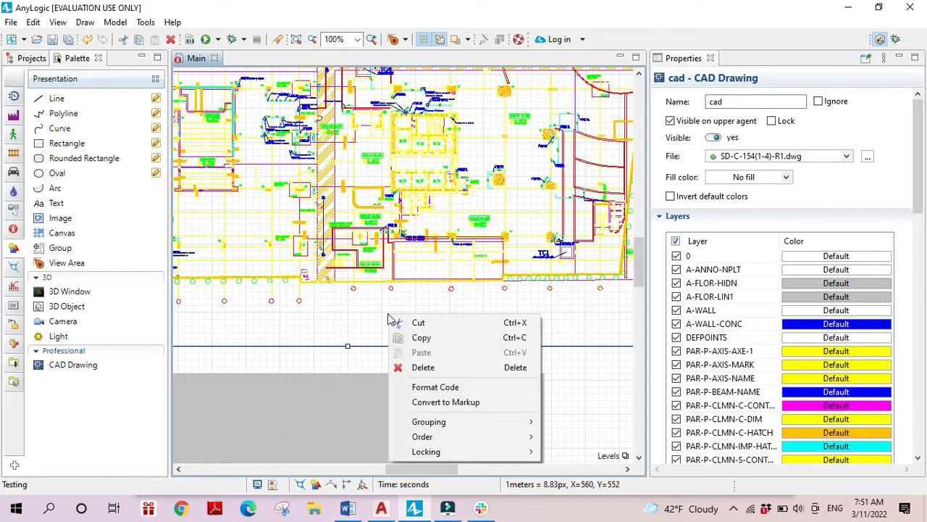
{"action": "left_click", "coordinate": [443, 402]}
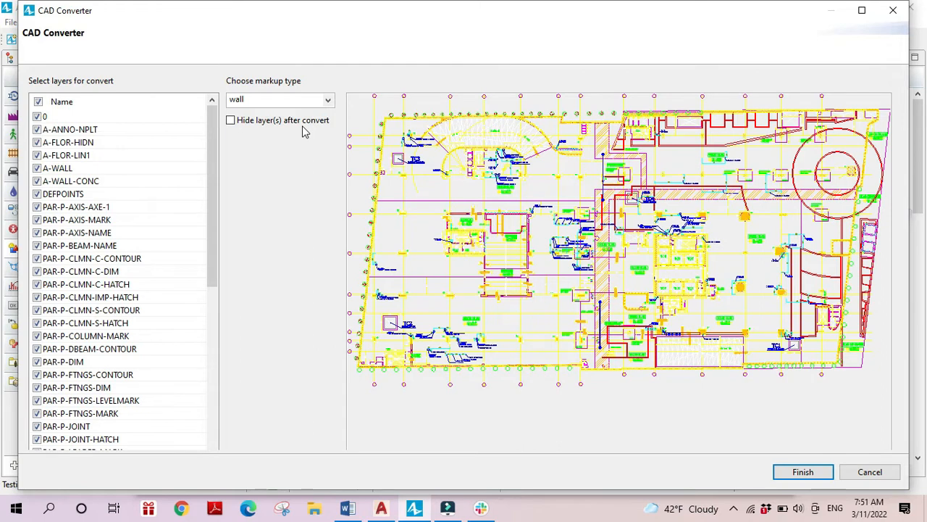
Step: Convert only the PAR-P-WALL-C-CONTOUR layer of the drawing into markup of type wall
{"action": "left_click", "coordinate": [330, 102]}
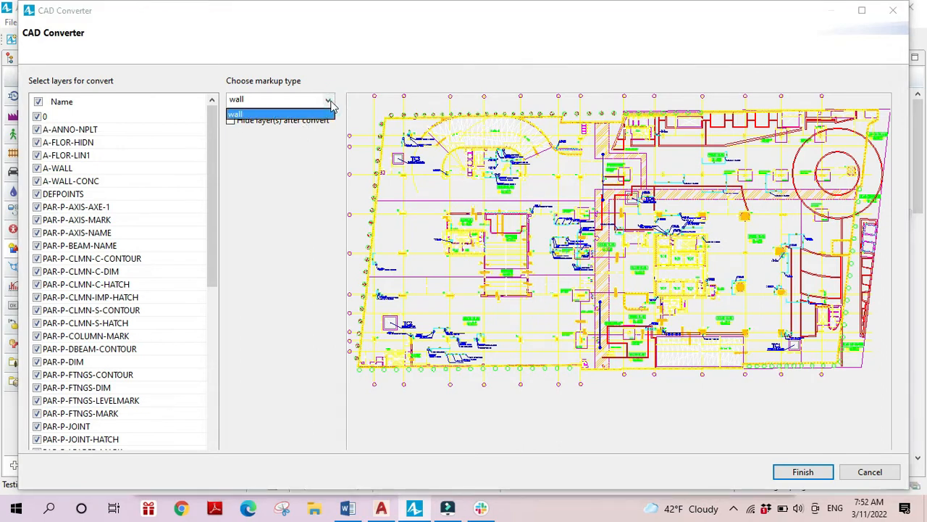
{"action": "left_click", "coordinate": [329, 101]}
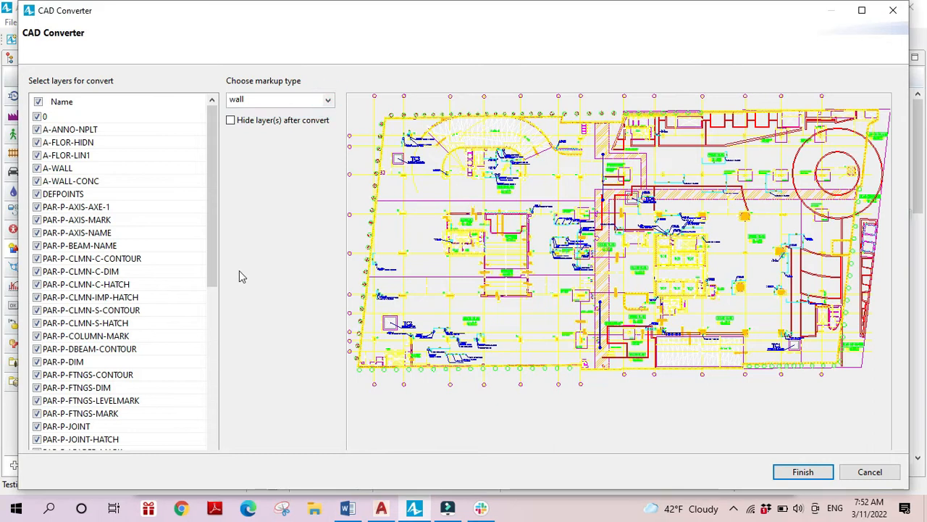
{"action": "left_click", "coordinate": [38, 102]}
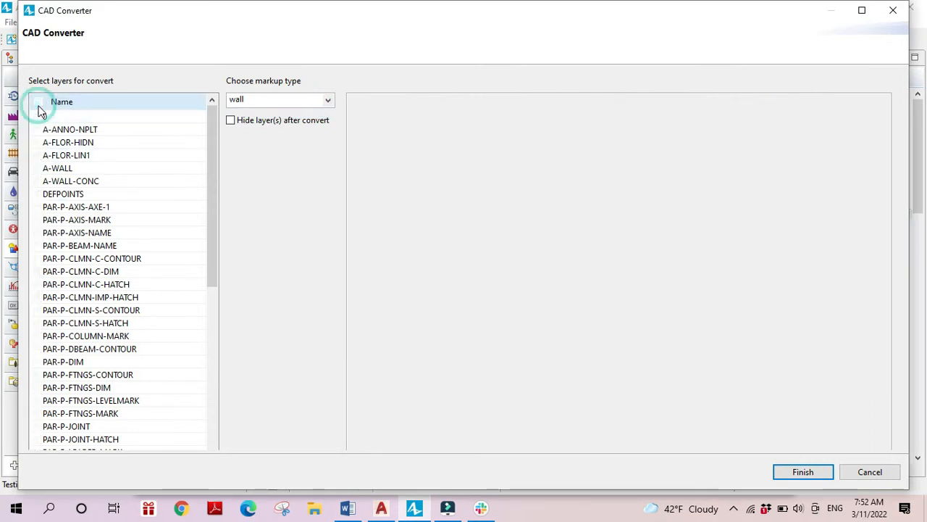
{"action": "mouse_move", "coordinate": [214, 220]}
{"action": "left_mouse_down"}
{"action": "mouse_move", "coordinate": [210, 264]}
{"action": "mouse_move", "coordinate": [213, 213]}
{"action": "left_mouse_up"}
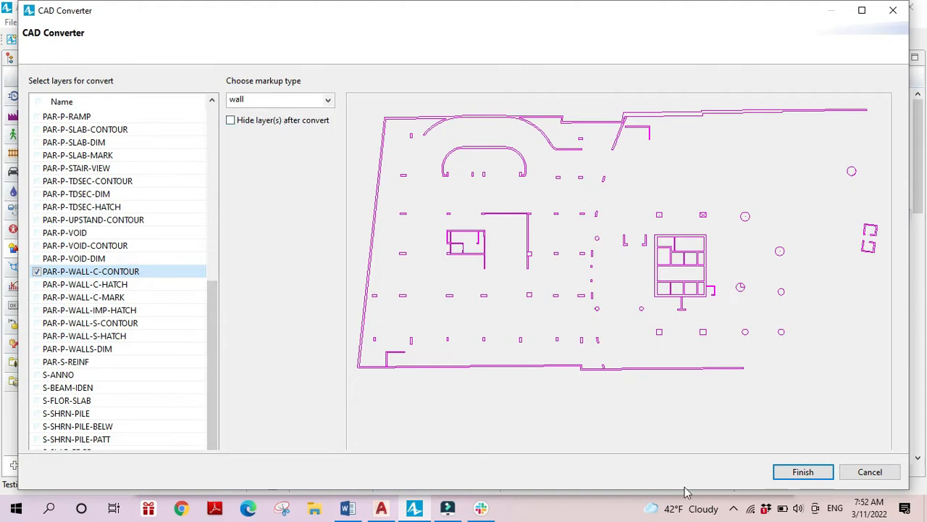
{"action": "left_click", "coordinate": [802, 472]}
{"action": "scroll", "coordinate": [487, 325], "scroll_direction": "down", "scroll_amount": 8}
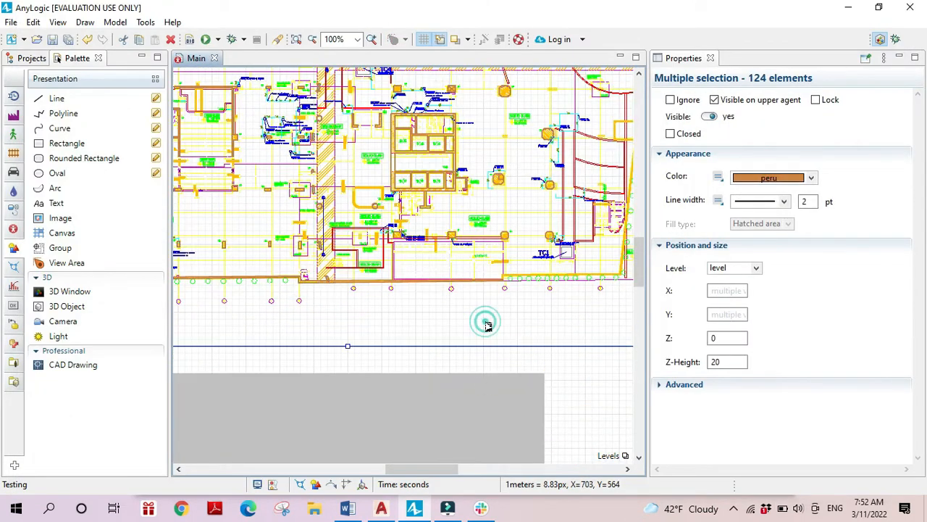
Step: Hide all layers of the CAD drawing so that only the converted wall markup is displayed
{"action": "left_click", "coordinate": [487, 325]}
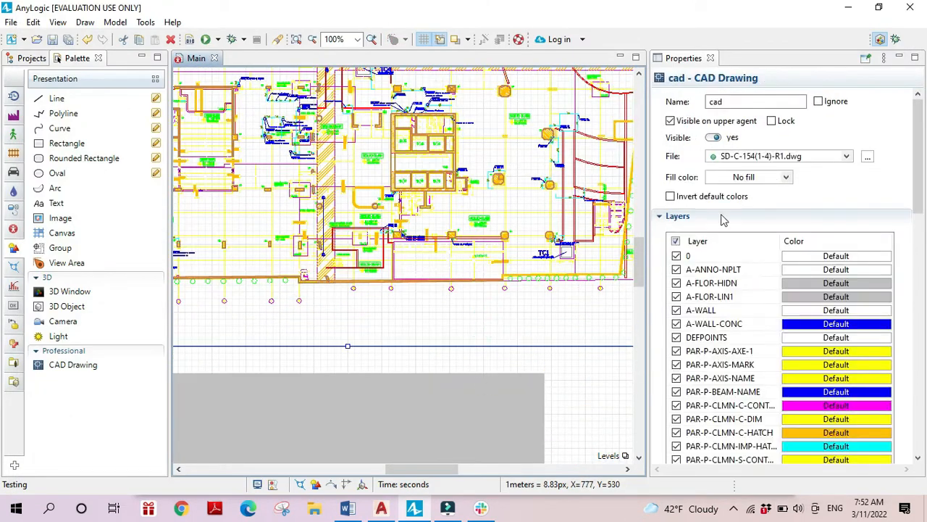
{"action": "left_click", "coordinate": [676, 241]}
{"action": "scroll", "coordinate": [419, 333], "scroll_direction": "up", "scroll_amount": 4}
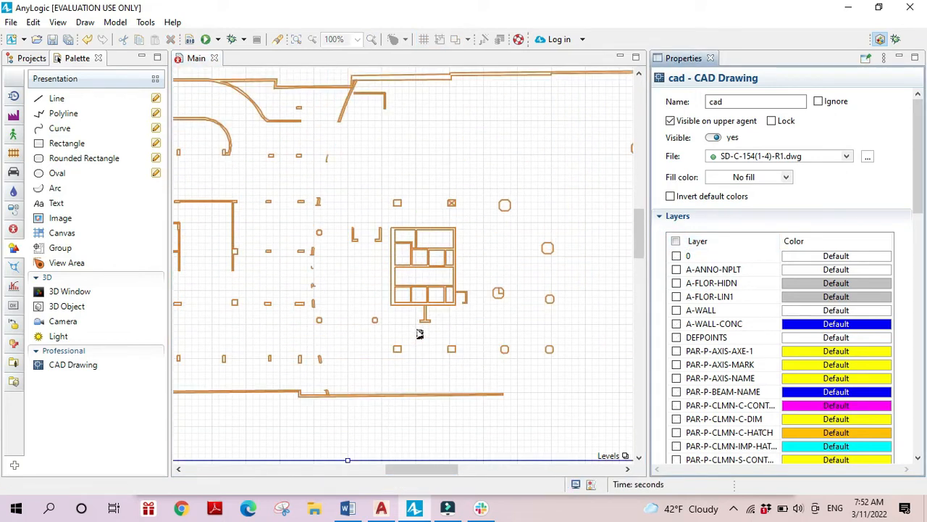
{"action": "mouse_move", "coordinate": [429, 472]}
{"action": "left_mouse_down"}
{"action": "mouse_move", "coordinate": [373, 468]}
{"action": "mouse_move", "coordinate": [466, 471]}
{"action": "left_mouse_up"}
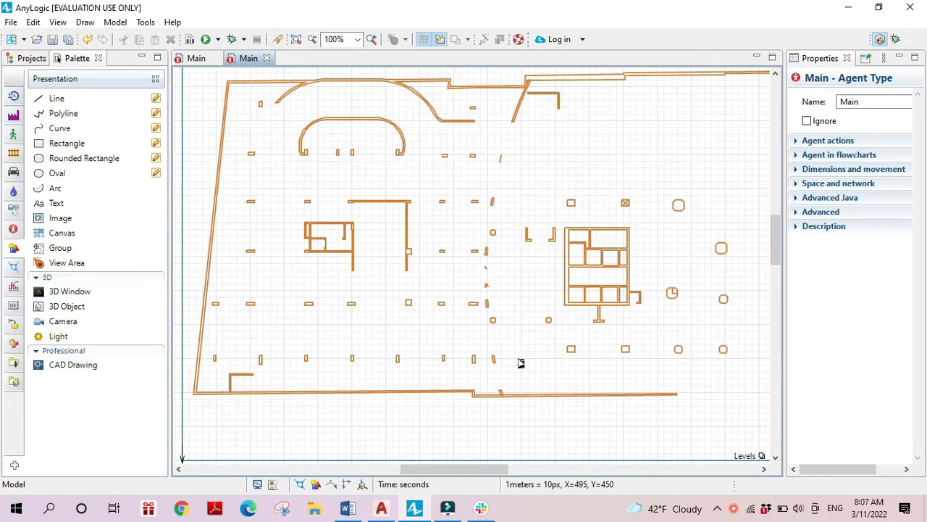
{"action": "scroll", "coordinate": [520, 363], "scroll_direction": "up", "scroll_amount": 2}
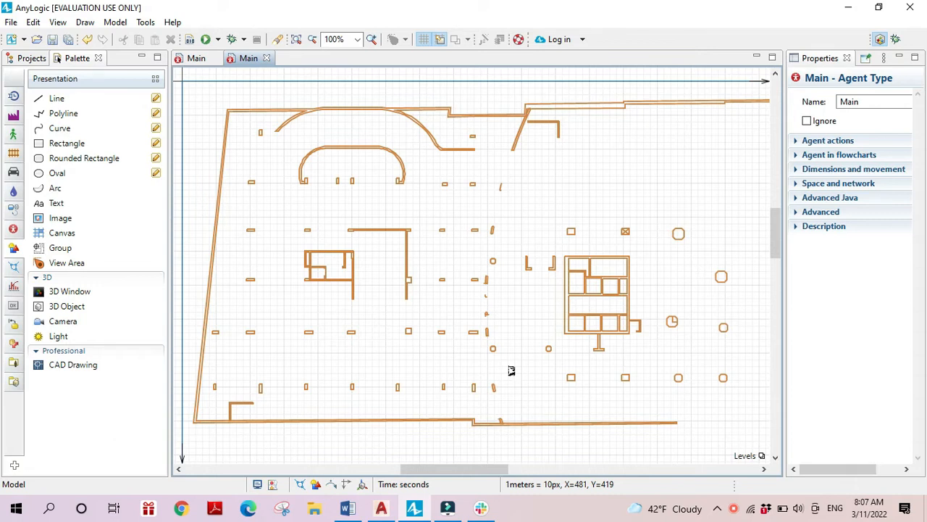
{"action": "scroll", "coordinate": [503, 387], "scroll_direction": "down", "scroll_amount": 1}
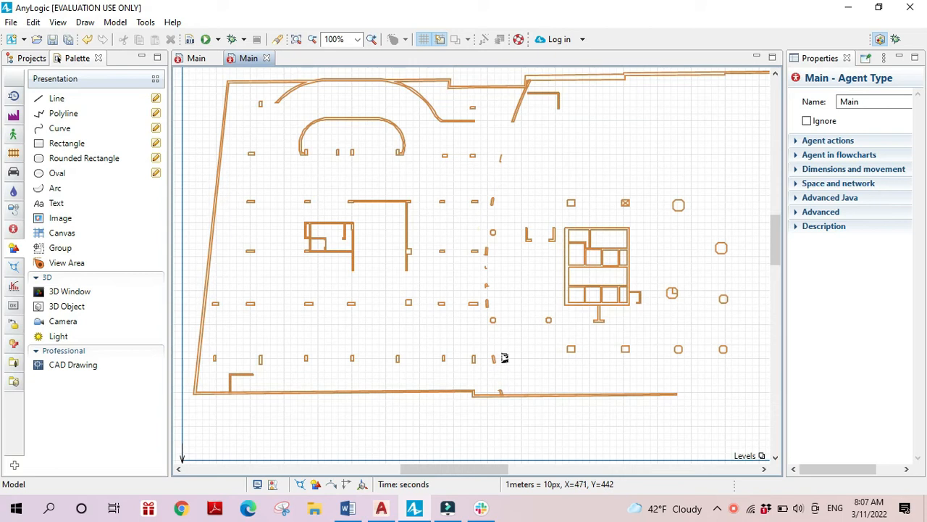
{"action": "scroll", "coordinate": [504, 358], "scroll_direction": "up", "scroll_amount": 1}
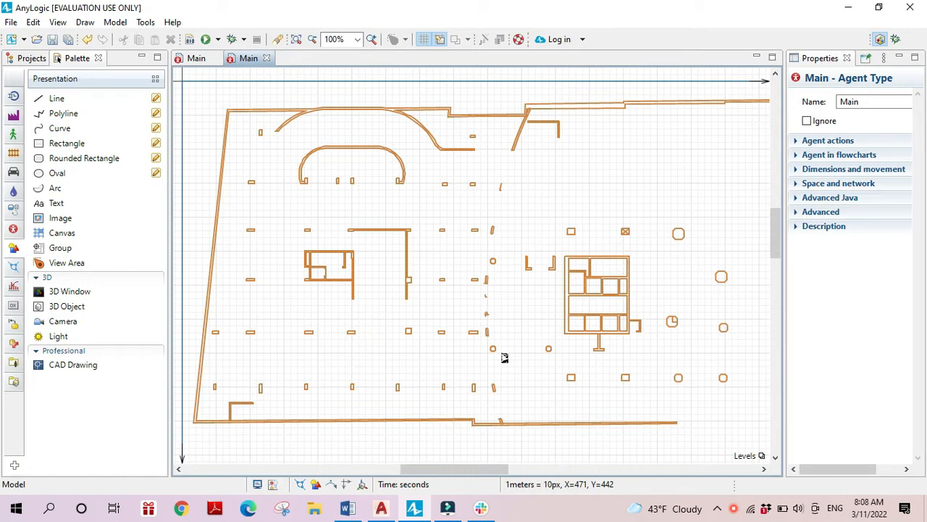
{"action": "scroll", "coordinate": [498, 374], "scroll_direction": "down", "scroll_amount": 2}
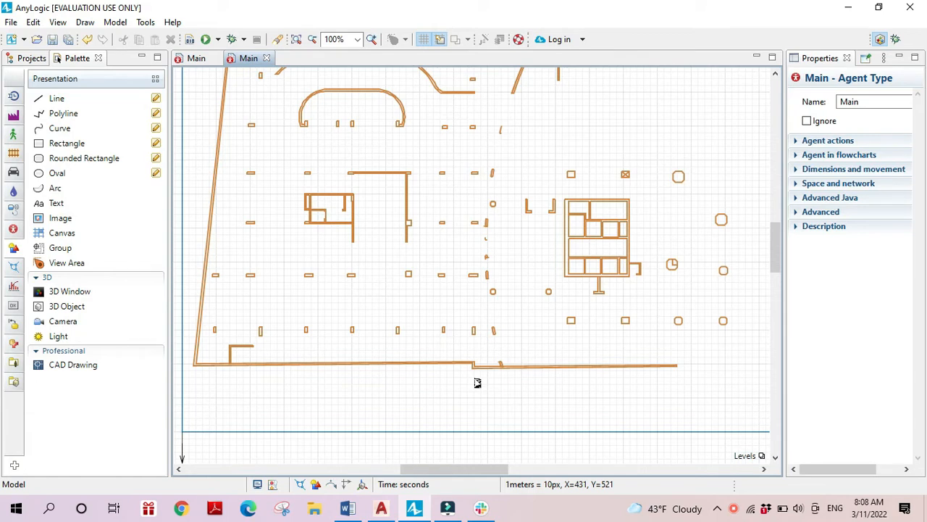
{"action": "scroll", "coordinate": [474, 387], "scroll_direction": "up", "scroll_amount": 2}
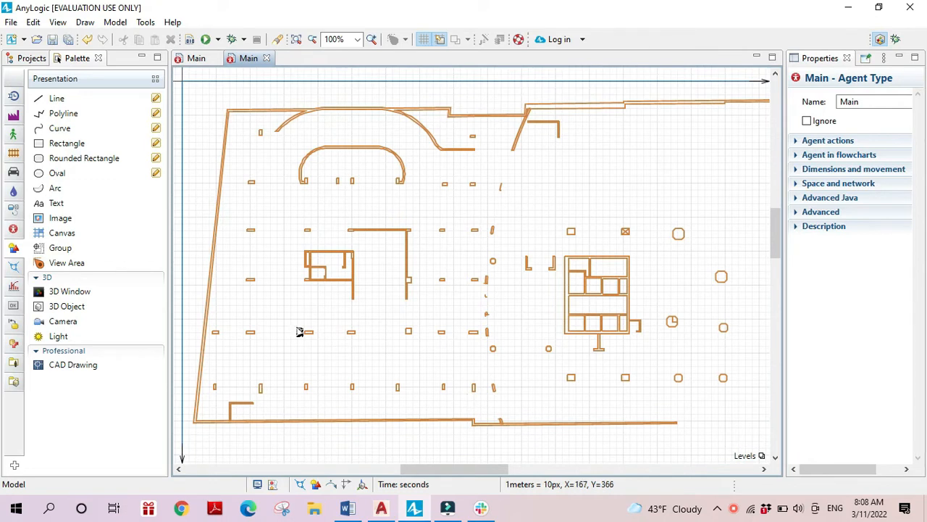
{"action": "scroll", "coordinate": [318, 297], "scroll_direction": "down", "scroll_amount": 1}
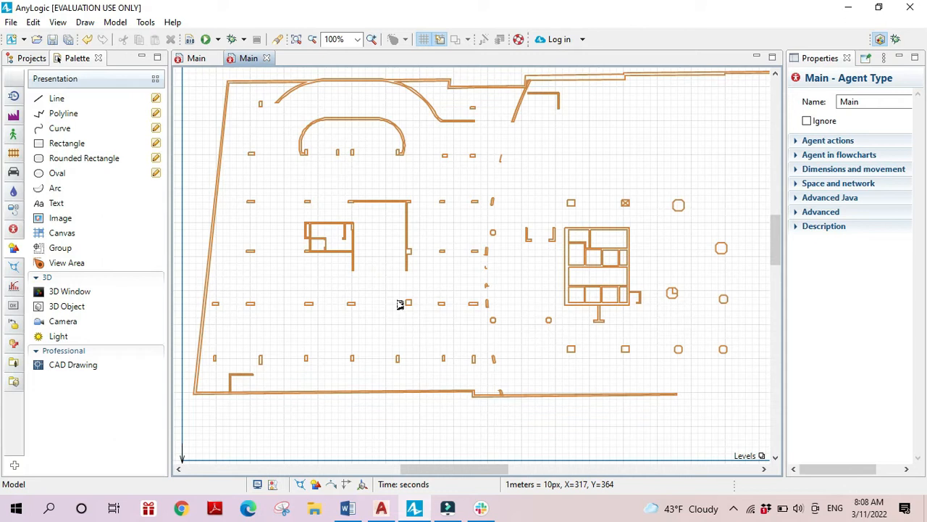
{"action": "scroll", "coordinate": [417, 265], "scroll_direction": "up", "scroll_amount": 1}
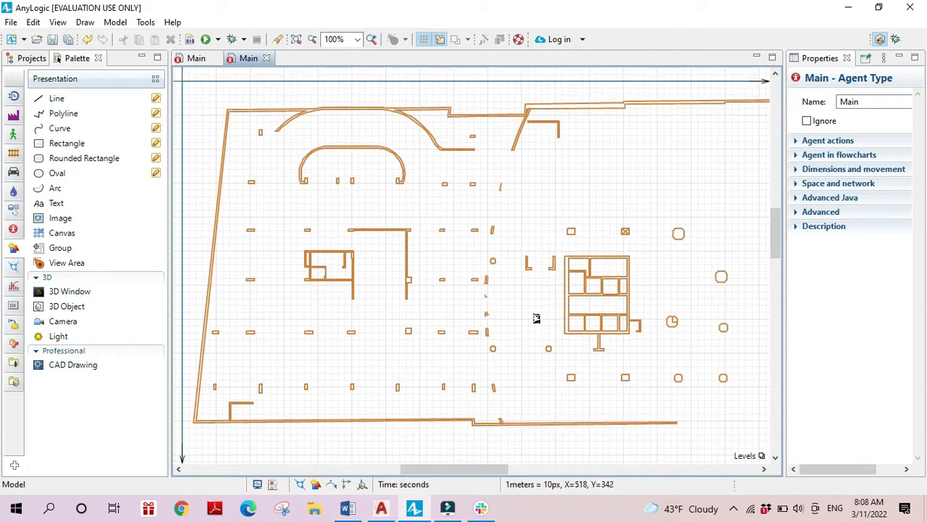
{"action": "scroll", "coordinate": [536, 319], "scroll_direction": "down", "scroll_amount": 1}
Step: Run the model simulation, rotate the 3D view of the walls, and stop and close the simulation window
{"action": "left_click", "coordinate": [205, 39]}
{"action": "mouse_move", "coordinate": [457, 324]}
{"action": "left_mouse_down"}
{"action": "mouse_move", "coordinate": [389, 367]}
{"action": "mouse_move", "coordinate": [389, 337]}
{"action": "mouse_move", "coordinate": [476, 341]}
{"action": "mouse_move", "coordinate": [528, 375]}
{"action": "mouse_move", "coordinate": [402, 297]}
{"action": "mouse_move", "coordinate": [411, 308]}
{"action": "mouse_move", "coordinate": [409, 340]}
{"action": "mouse_move", "coordinate": [389, 335]}
{"action": "mouse_move", "coordinate": [422, 327]}
{"action": "mouse_move", "coordinate": [354, 323]}
{"action": "mouse_move", "coordinate": [251, 286]}
{"action": "mouse_move", "coordinate": [247, 292]}
{"action": "mouse_move", "coordinate": [333, 308]}
{"action": "mouse_move", "coordinate": [300, 277]}
{"action": "mouse_move", "coordinate": [263, 290]}
{"action": "mouse_move", "coordinate": [517, 346]}
{"action": "mouse_move", "coordinate": [451, 324]}
{"action": "left_mouse_up"}
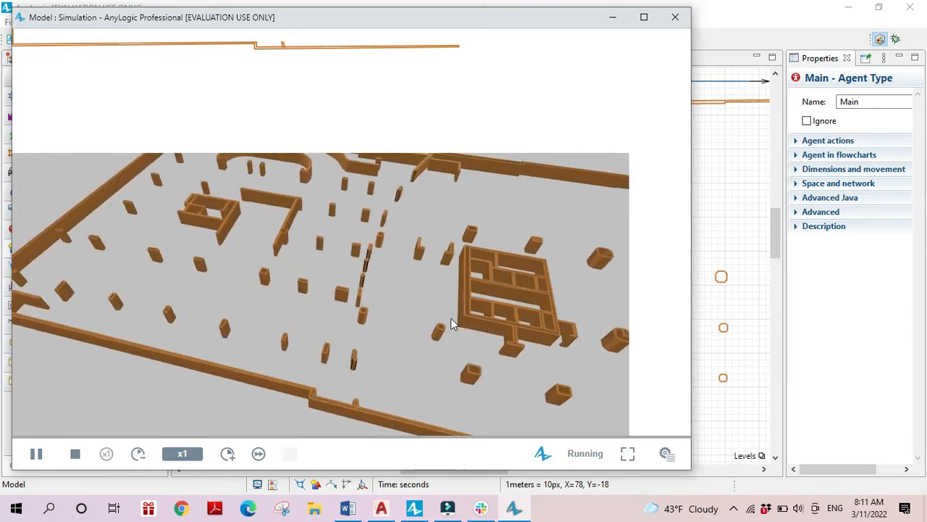
{"action": "left_click", "coordinate": [75, 453]}
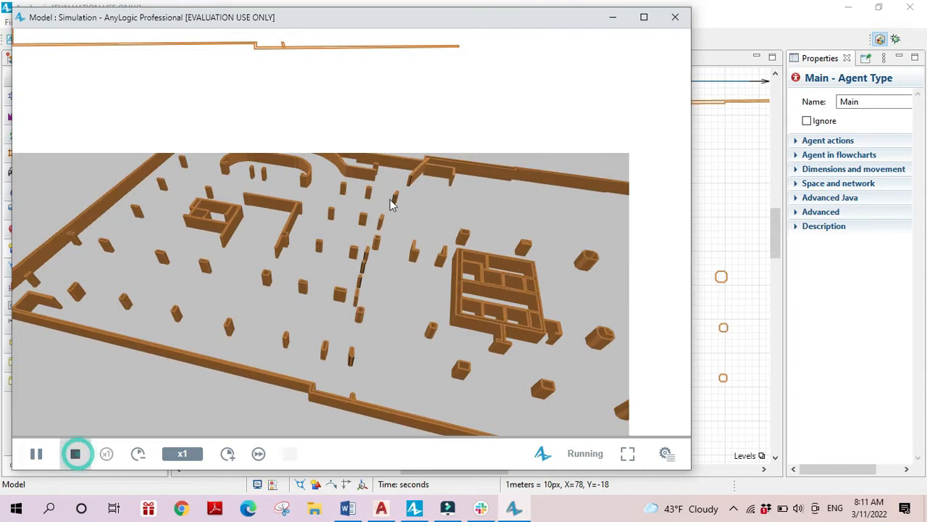
{"action": "left_click", "coordinate": [674, 17]}
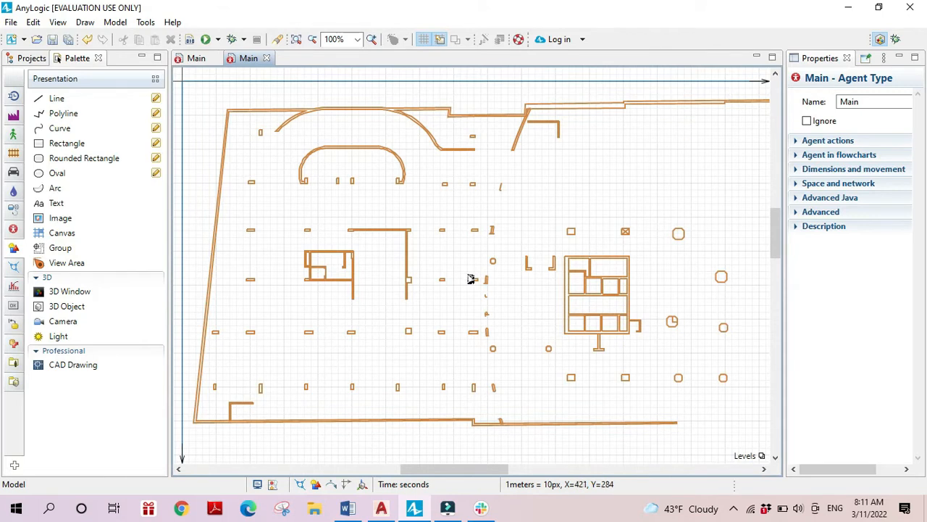
Step: Find SD-C-154(1-4)-R1.dwg among the model's resources and set its path to absolute
{"action": "scroll", "coordinate": [471, 279], "scroll_direction": "down", "scroll_amount": 2}
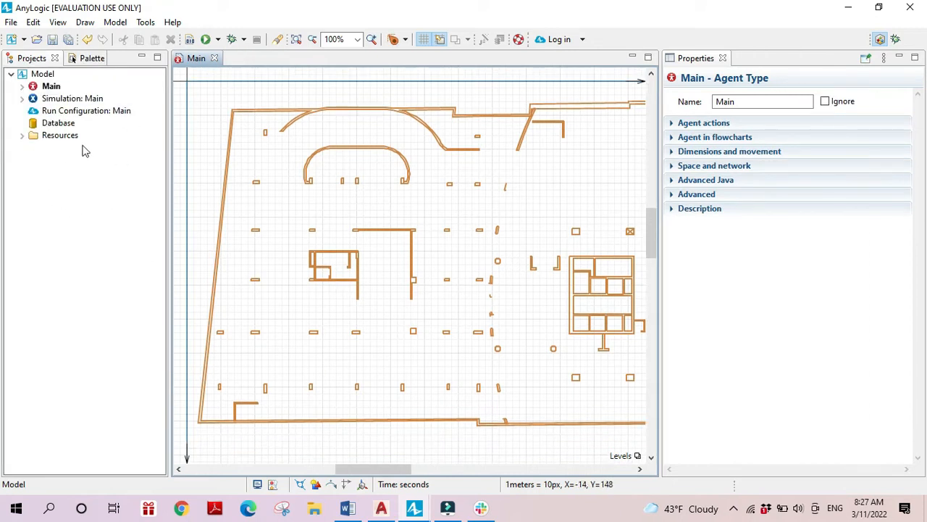
{"action": "left_click", "coordinate": [22, 137]}
{"action": "left_click", "coordinate": [33, 148]}
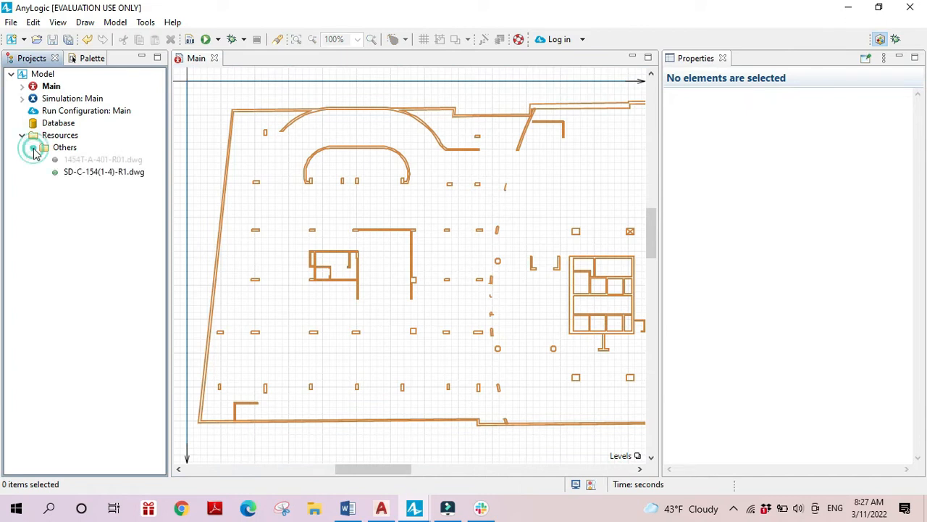
{"action": "left_click", "coordinate": [84, 181]}
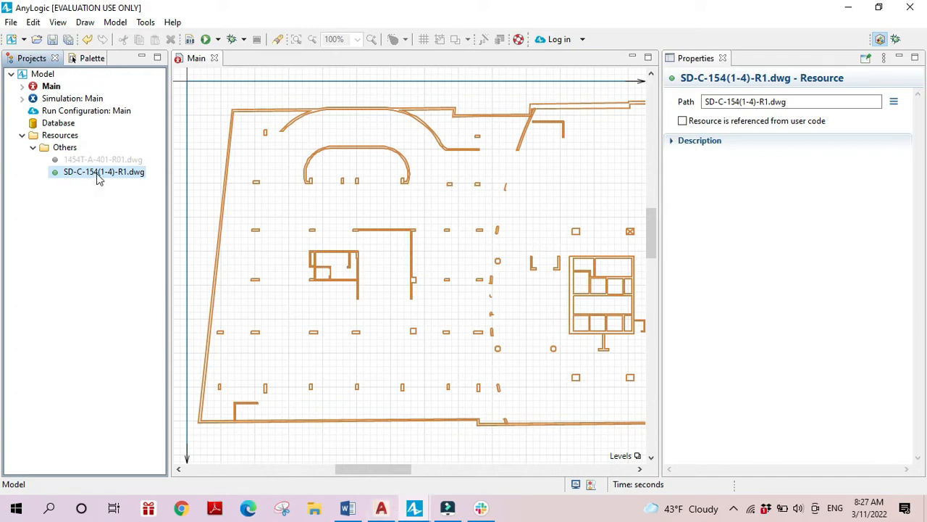
{"action": "left_click", "coordinate": [893, 102]}
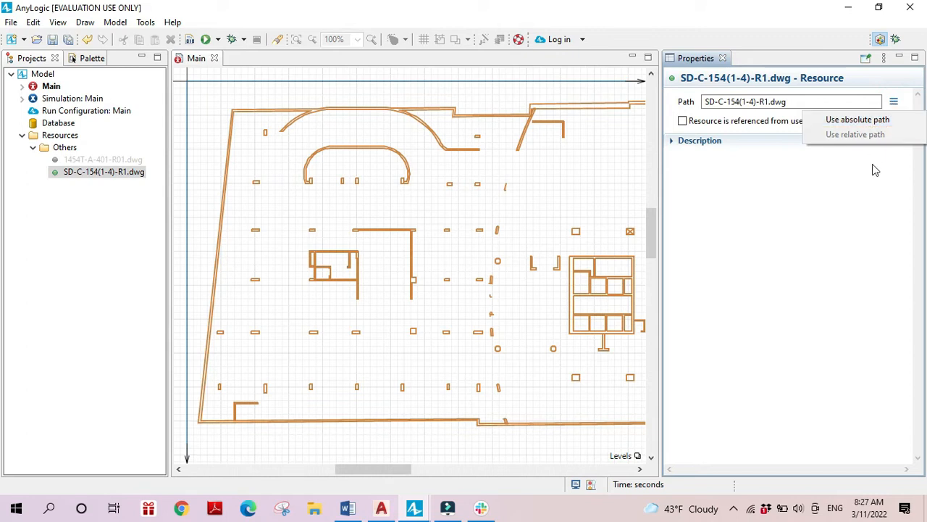
{"action": "left_click", "coordinate": [857, 121]}
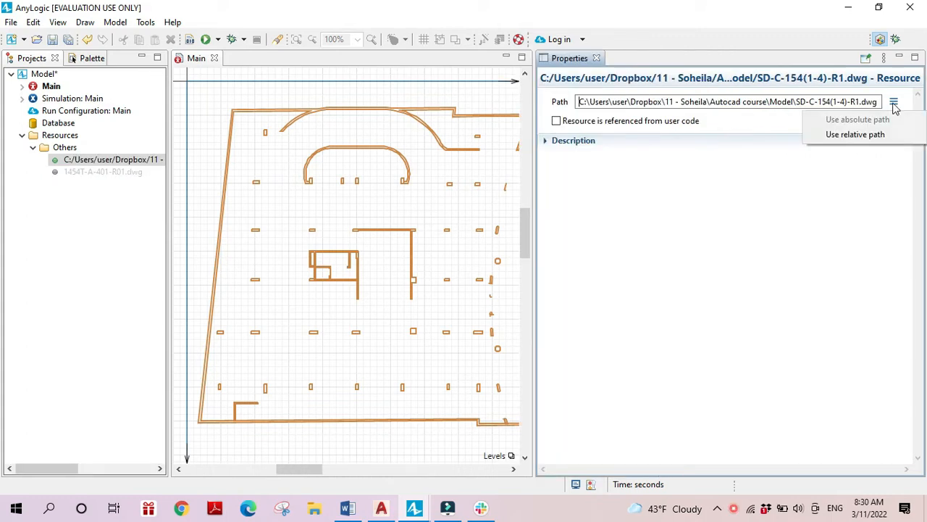
Step: Set the DWG resource's path back to relative
{"action": "left_click", "coordinate": [749, 132]}
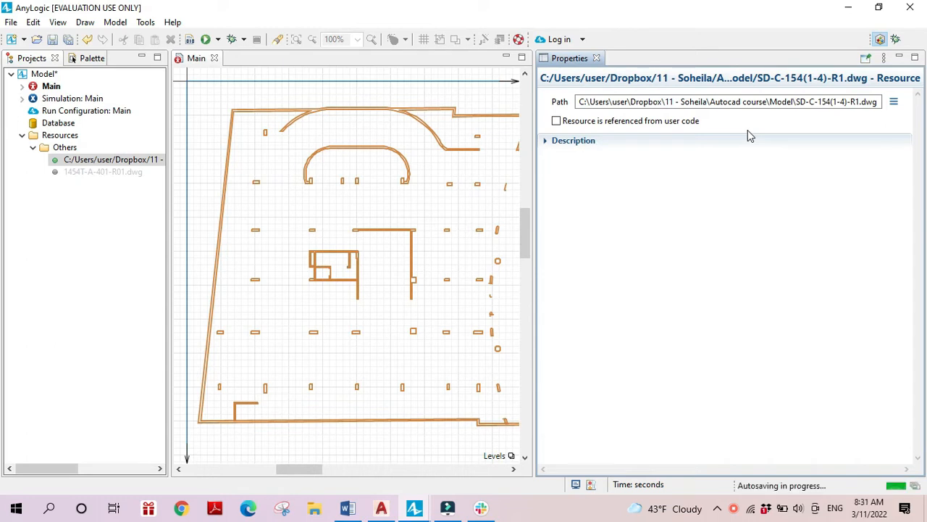
{"action": "left_click", "coordinate": [895, 103]}
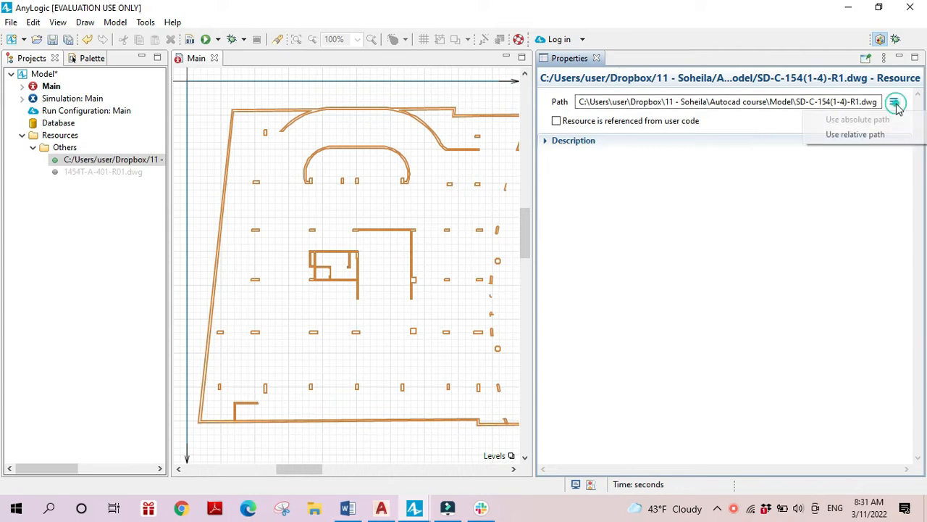
{"action": "left_click", "coordinate": [855, 134]}
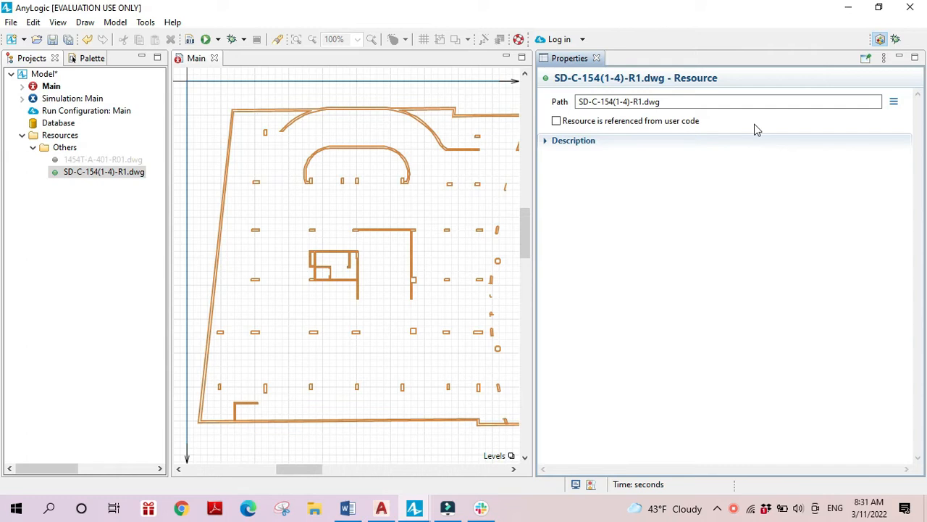
Step: Switch the DWG resource to an absolute path once more and return it to a relative path
{"action": "left_click", "coordinate": [895, 103]}
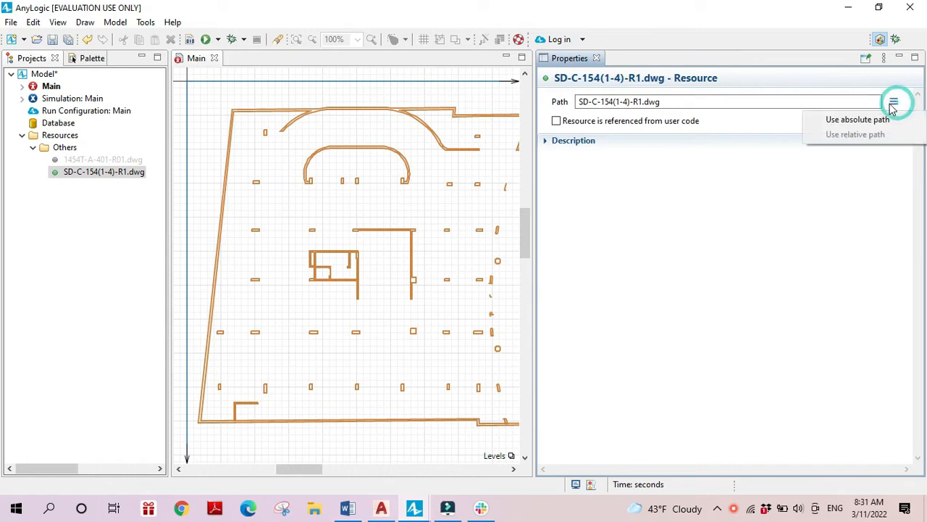
{"action": "left_click", "coordinate": [869, 120]}
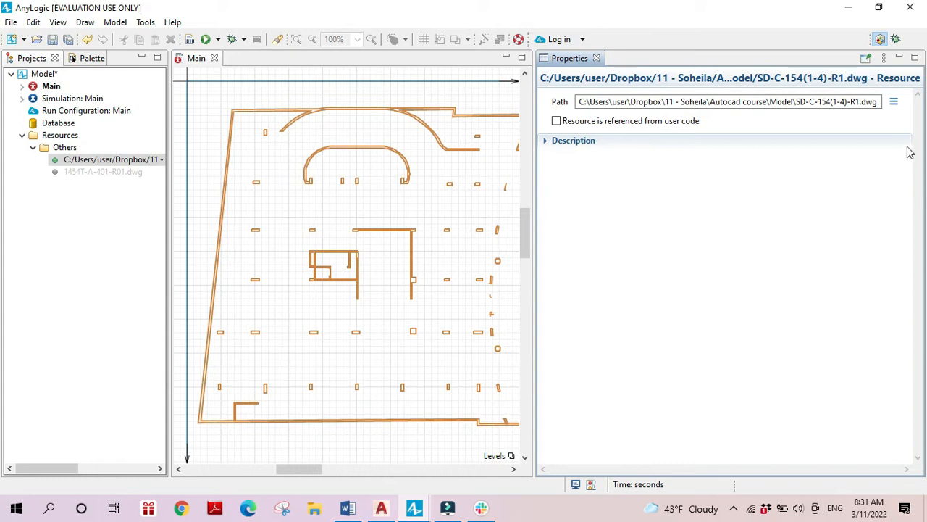
{"action": "left_click", "coordinate": [895, 104]}
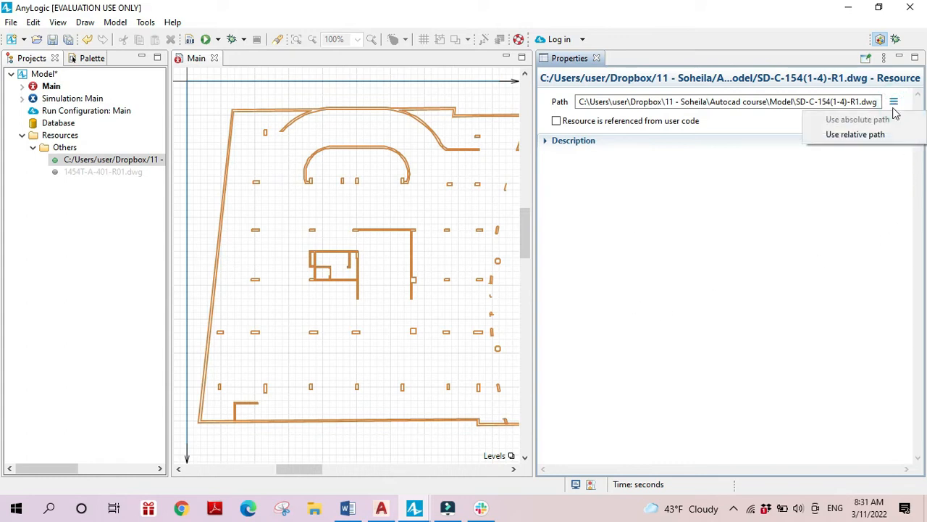
{"action": "left_click", "coordinate": [856, 135]}
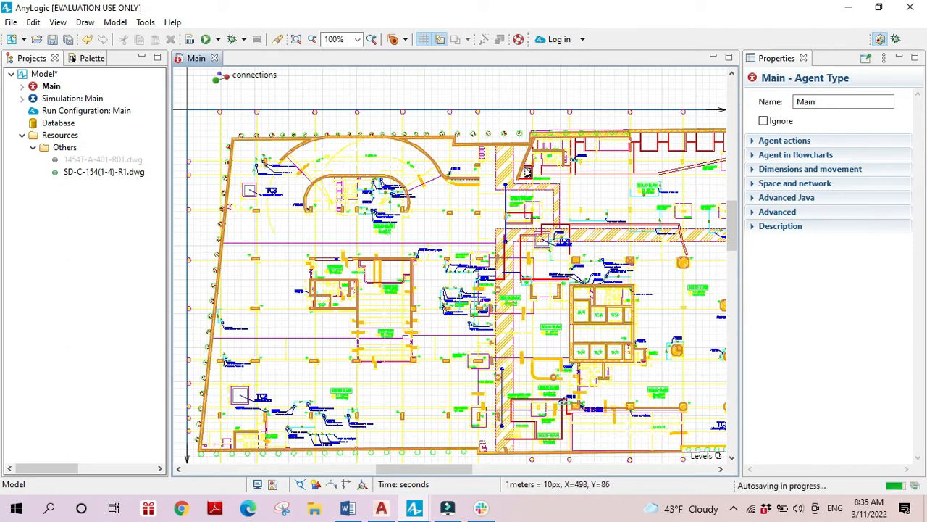
Step: Select the CAD drawing on the canvas, set its file to None, and start browsing for a drawing file
{"action": "left_click", "coordinate": [494, 120]}
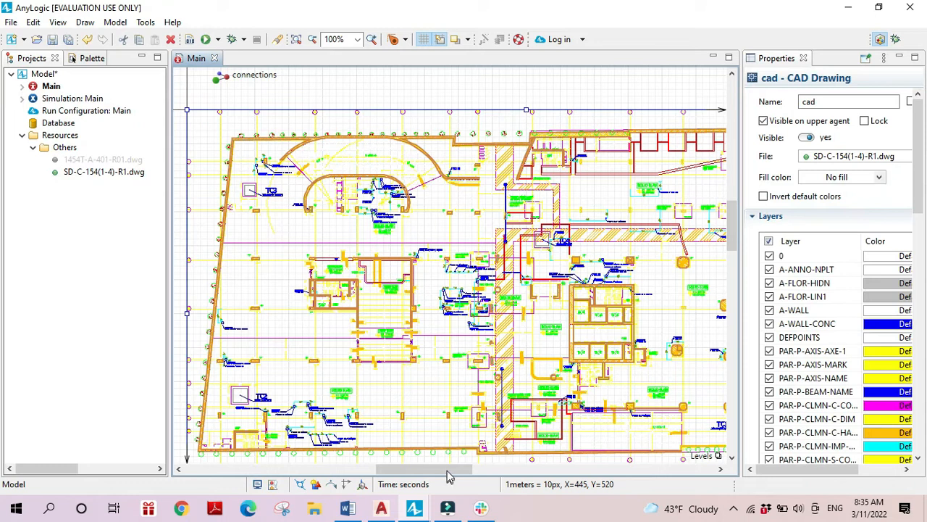
{"action": "left_click_drag", "start_coordinate": [464, 472], "coordinate": [529, 471]}
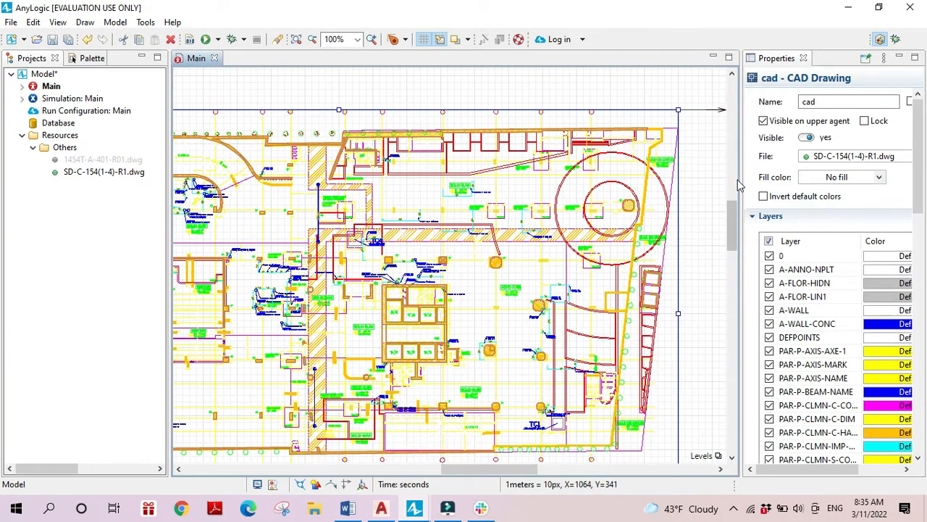
{"action": "left_click_drag", "start_coordinate": [740, 178], "coordinate": [561, 185]}
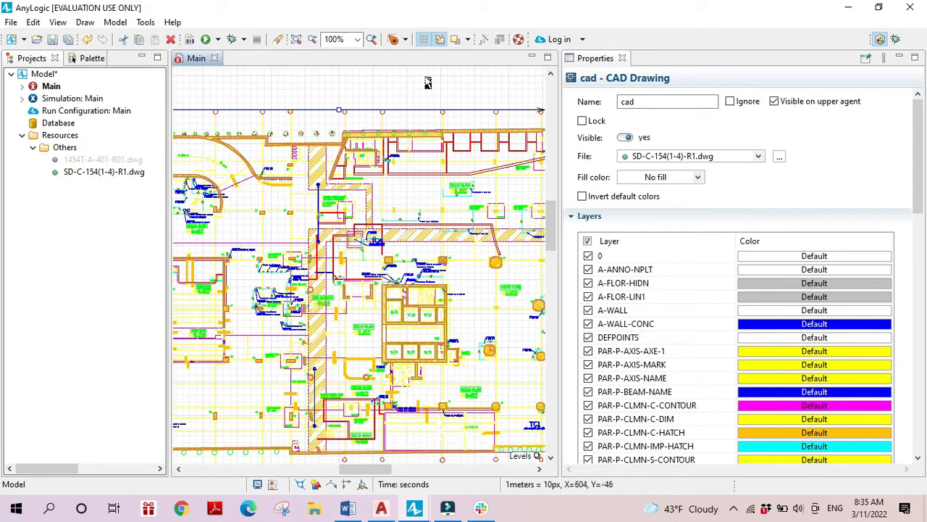
{"action": "left_click", "coordinate": [757, 157]}
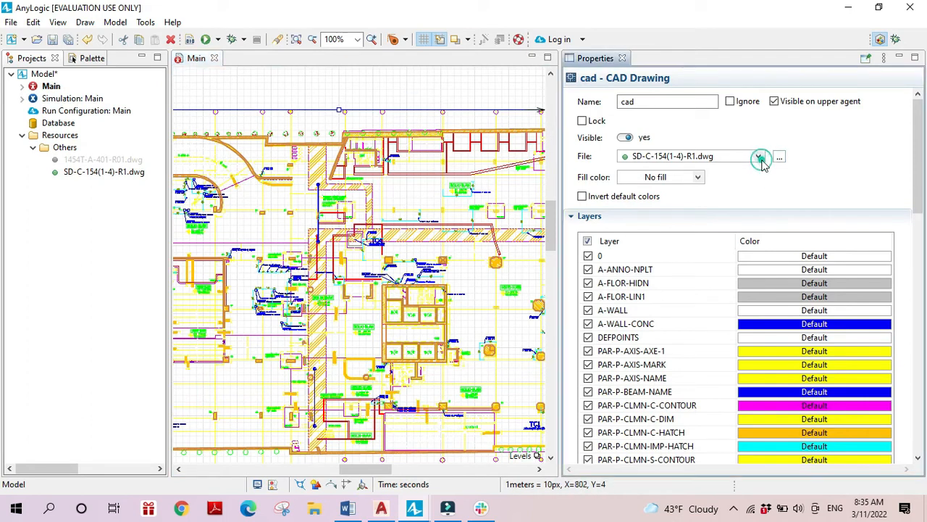
{"action": "left_click", "coordinate": [637, 168]}
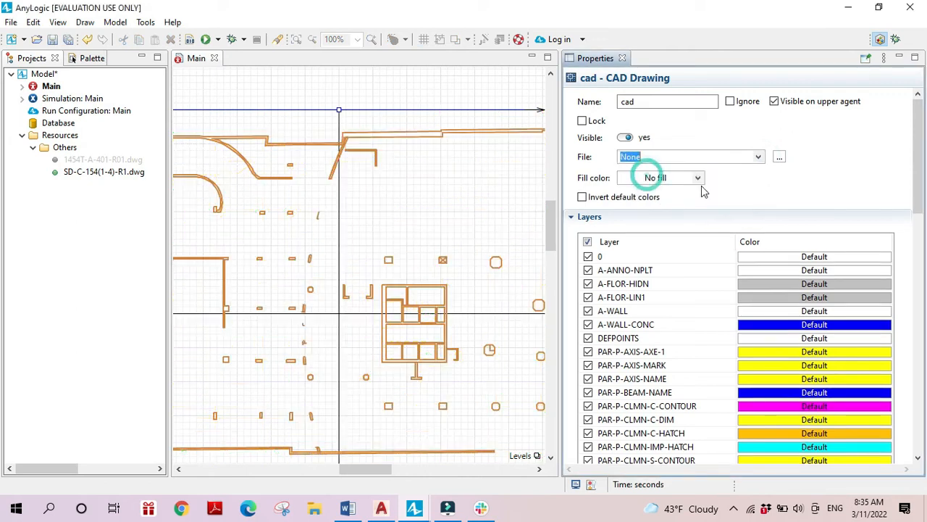
{"action": "left_click", "coordinate": [780, 156]}
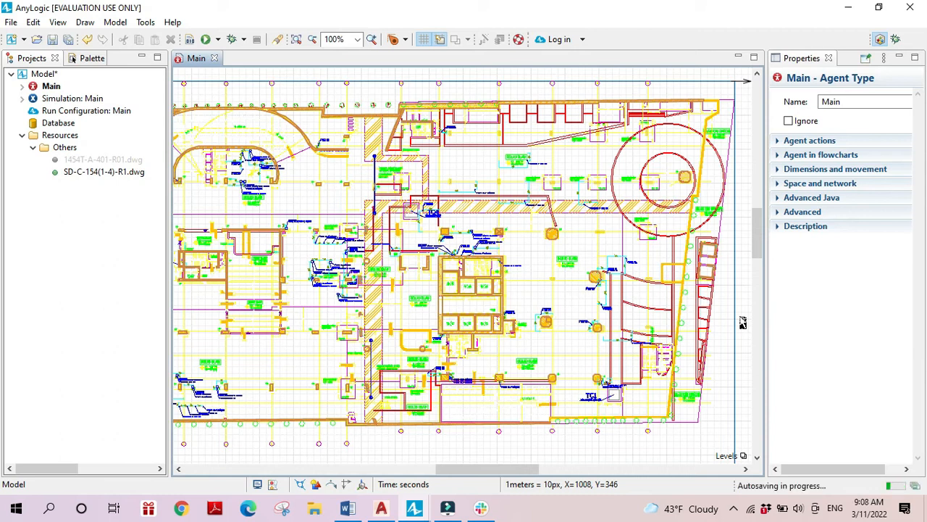
Step: Switch to AutoCAD to view the SD-C-154(1-4)-R1.dwg source drawing and return to the AnyLogic model
{"action": "left_click", "coordinate": [381, 508]}
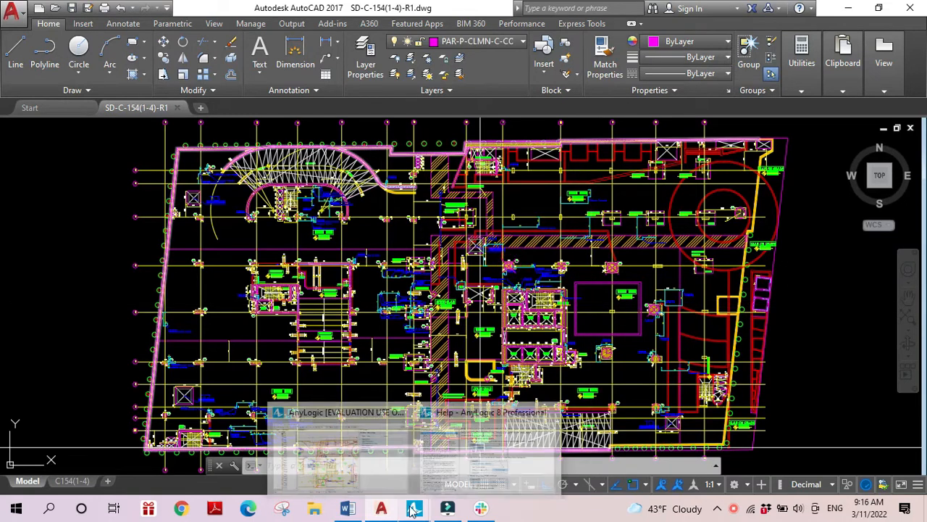
{"action": "mouse_move", "coordinate": [414, 507]}
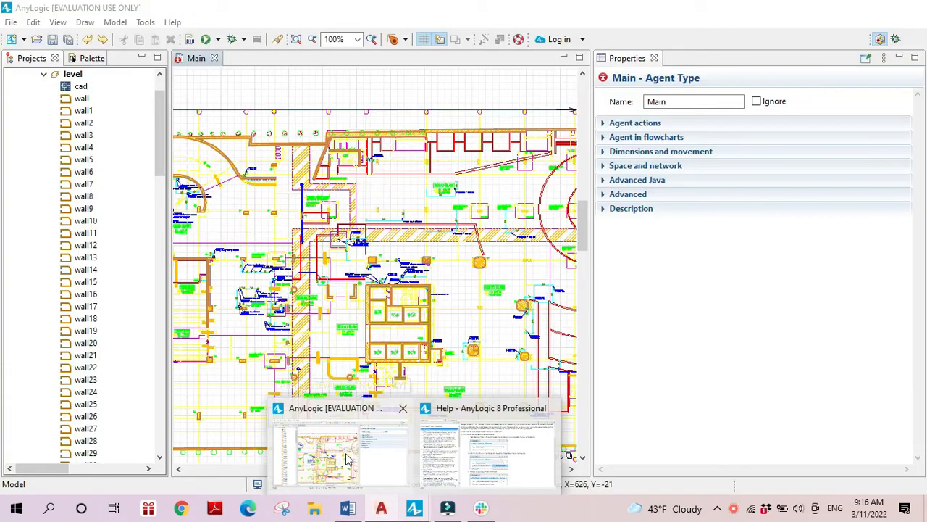
{"action": "left_click", "coordinate": [348, 458]}
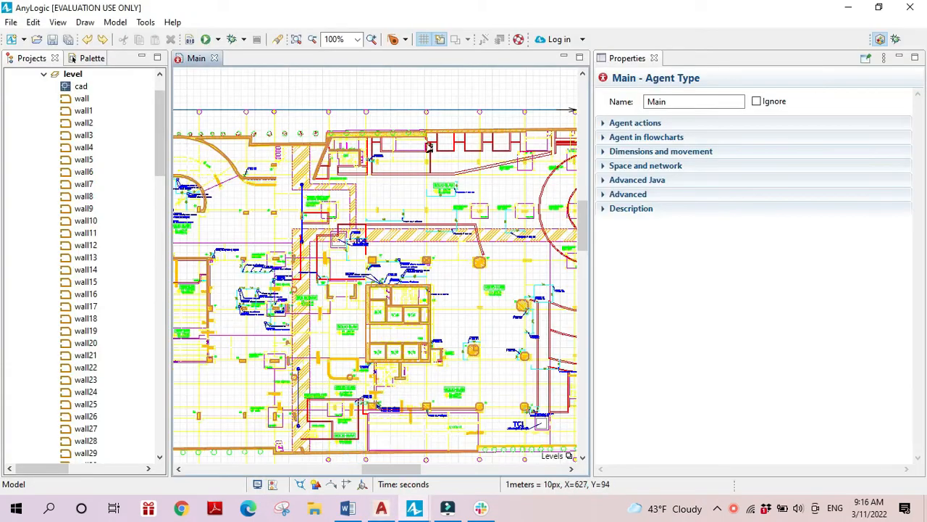
Step: Set the CAD drawing's file to None and load SD-C-154(1-4)-R1.dwg from the Model folder again
{"action": "left_click", "coordinate": [419, 126]}
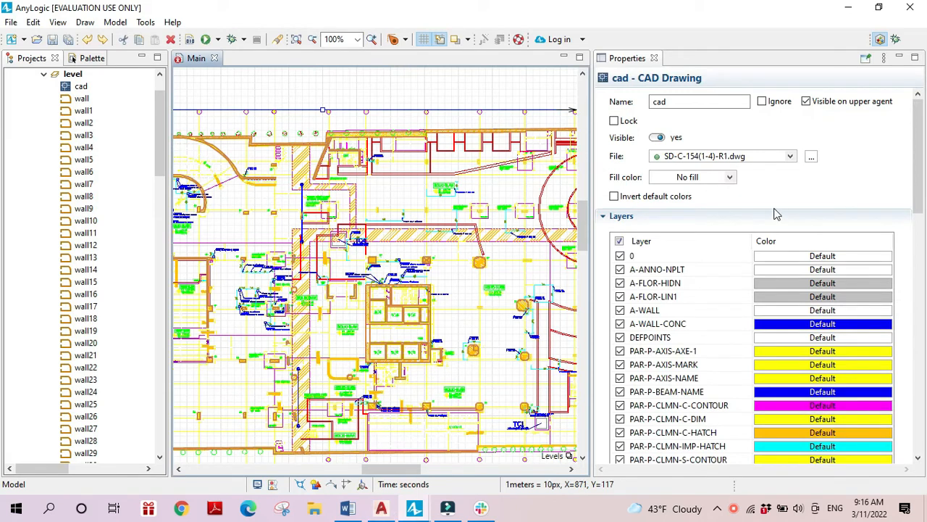
{"action": "left_click", "coordinate": [792, 157]}
{"action": "left_click", "coordinate": [674, 169]}
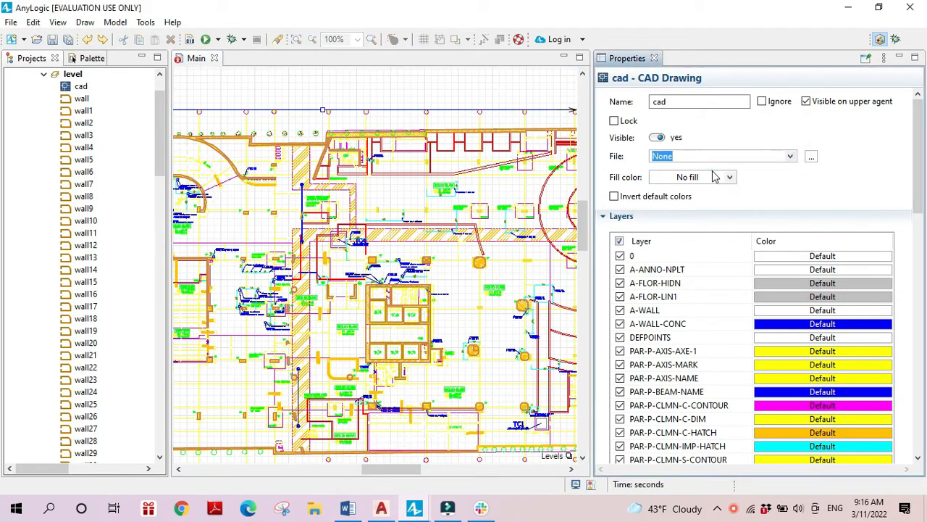
{"action": "left_click", "coordinate": [810, 157]}
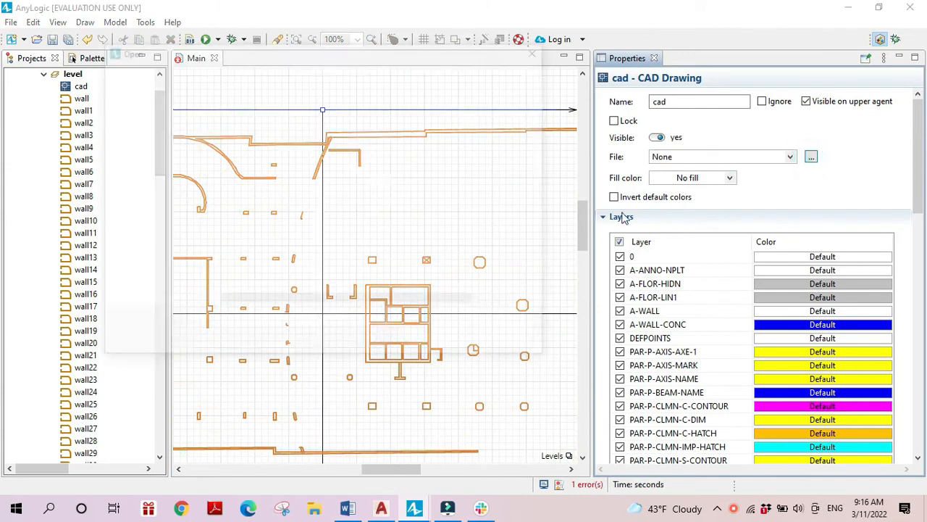
{"action": "left_click", "coordinate": [248, 153]}
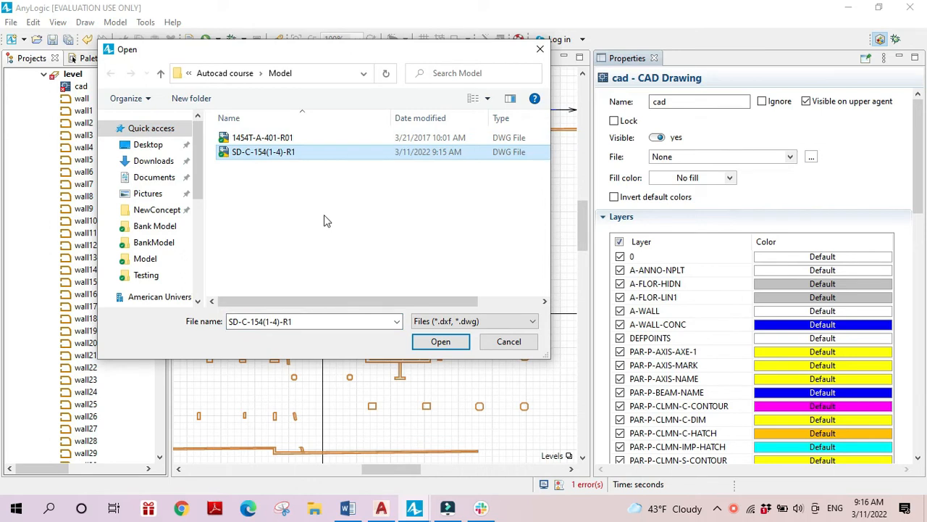
{"action": "key", "text": "Return"}
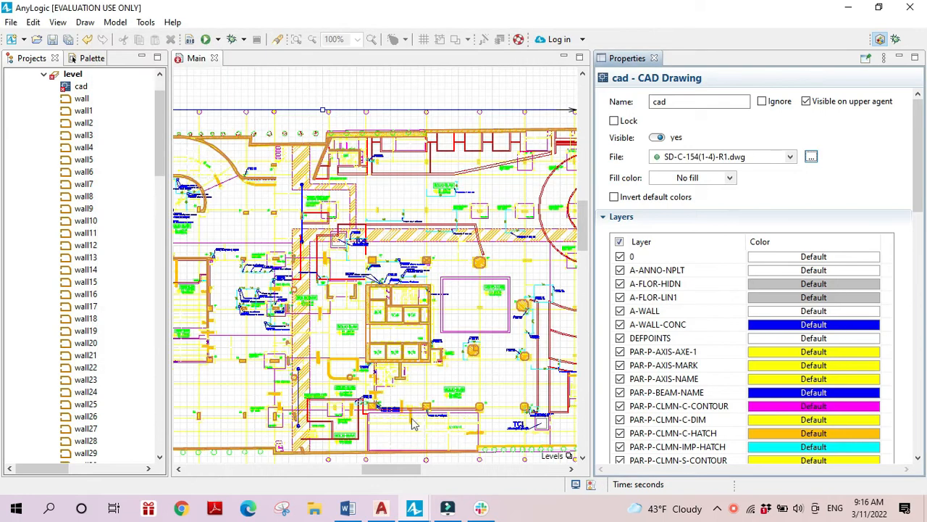
Step: Hide all layers of the CAD drawing and show only the new walls layer
{"action": "scroll", "coordinate": [406, 443], "scroll_direction": "down", "scroll_amount": 1}
{"action": "mouse_move", "coordinate": [401, 469]}
{"action": "left_mouse_down"}
{"action": "mouse_move", "coordinate": [384, 482]}
{"action": "mouse_move", "coordinate": [331, 474]}
{"action": "mouse_move", "coordinate": [445, 474]}
{"action": "left_mouse_up"}
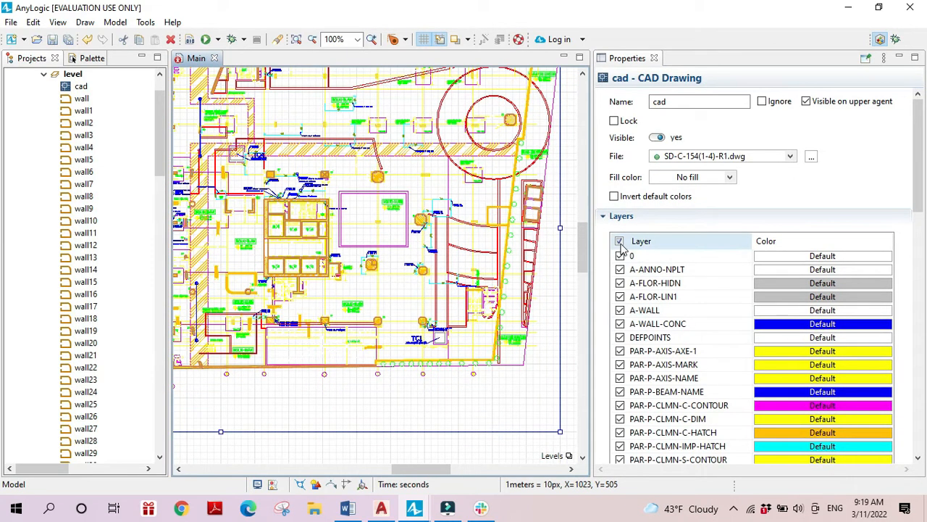
{"action": "left_click", "coordinate": [620, 241]}
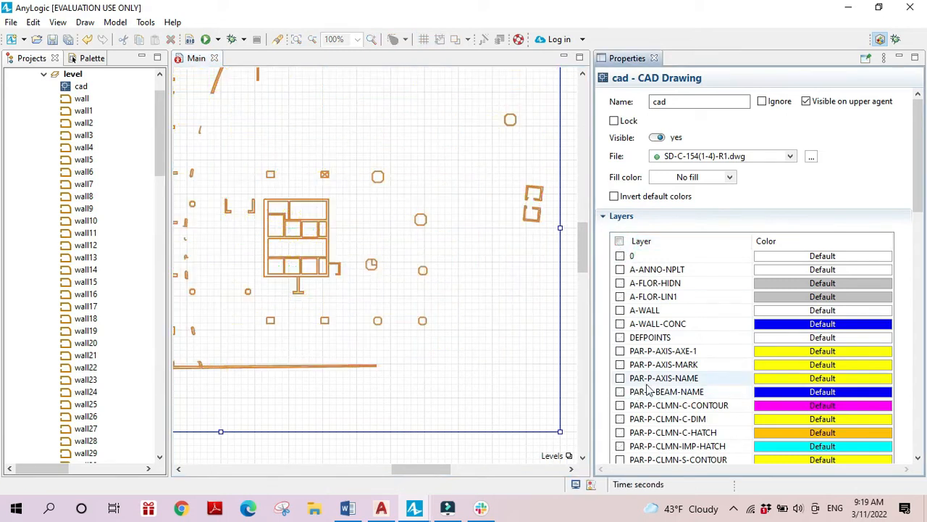
{"action": "scroll", "coordinate": [647, 389], "scroll_direction": "down", "scroll_amount": 15}
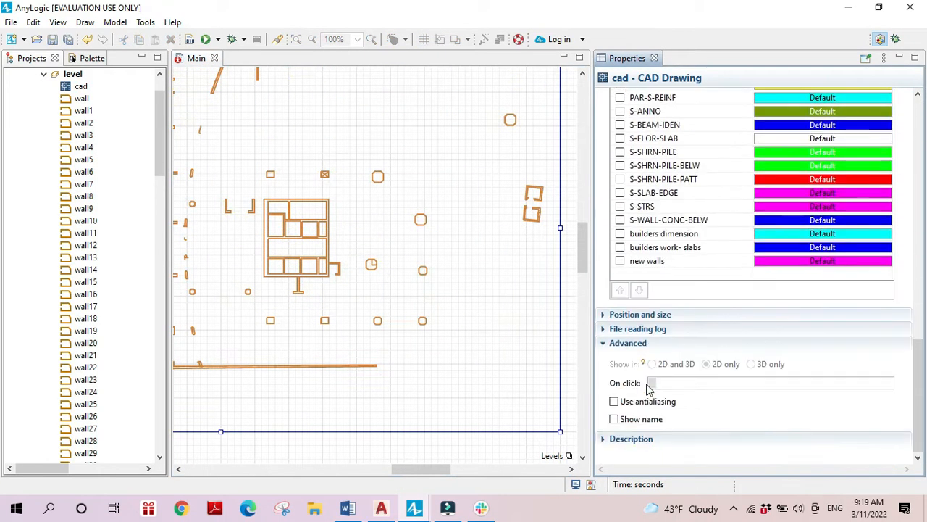
{"action": "scroll", "coordinate": [647, 389], "scroll_direction": "up", "scroll_amount": 3}
{"action": "left_click", "coordinate": [620, 353]}
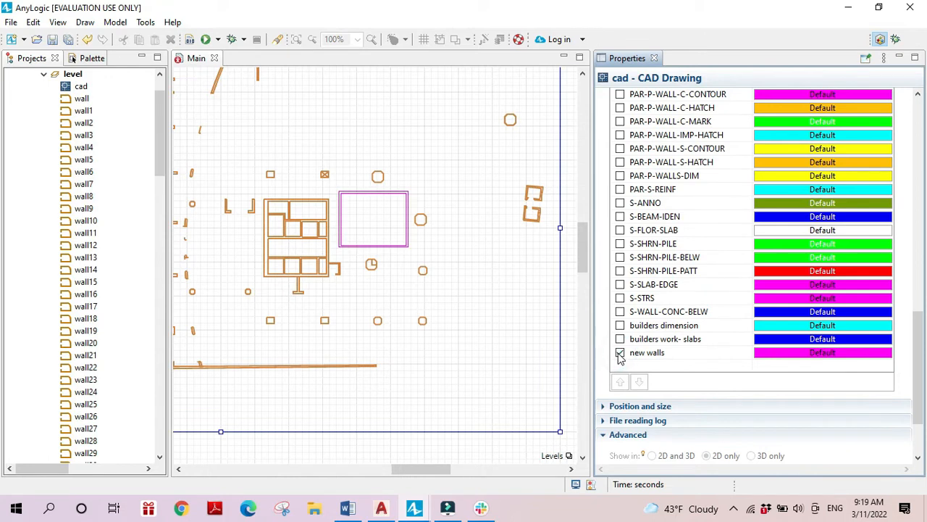
Step: Convert the new walls layer of the CAD drawing to wall markup
{"action": "right_click", "coordinate": [490, 236]}
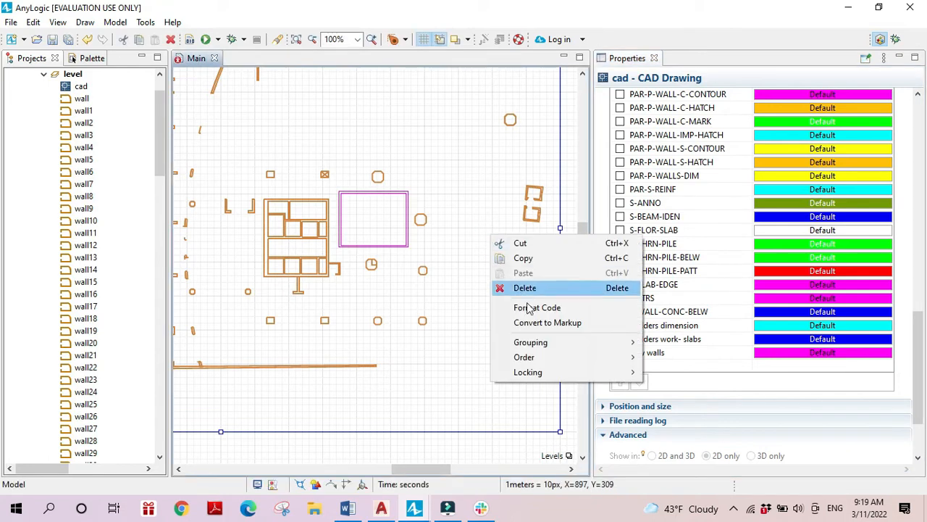
{"action": "left_click", "coordinate": [536, 326]}
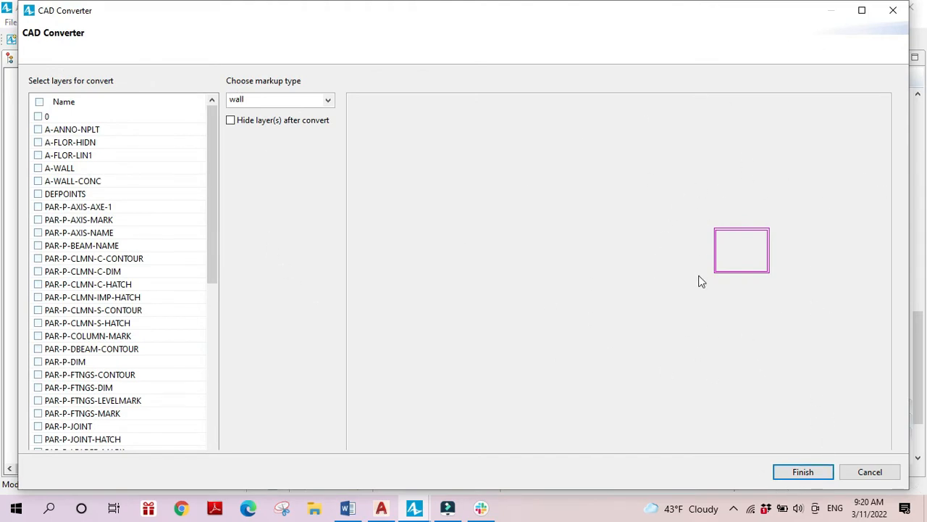
{"action": "left_click", "coordinate": [803, 471]}
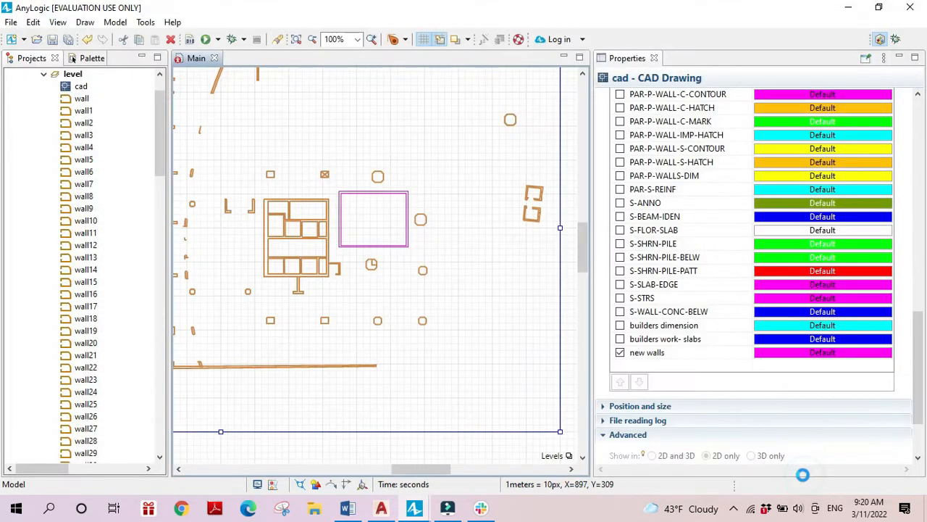
{"action": "left_click", "coordinate": [500, 393]}
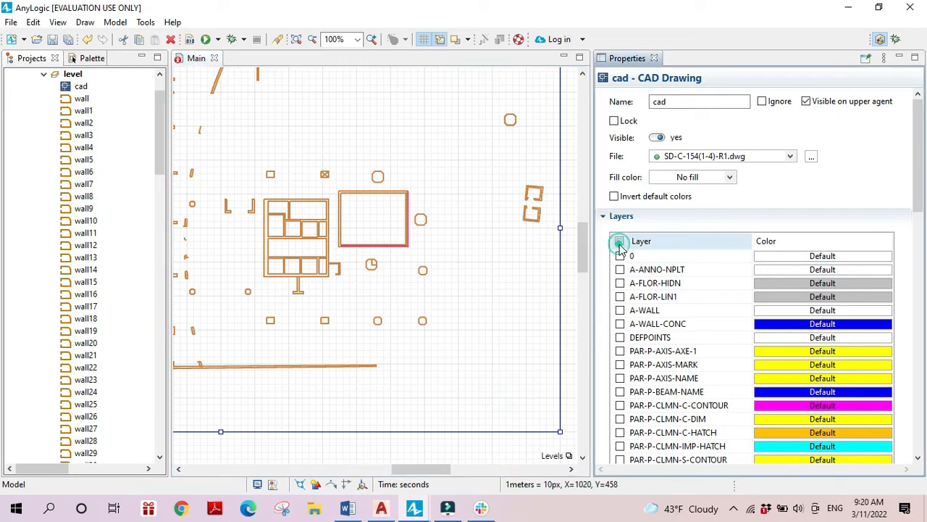
Step: Hide every layer of the CAD drawing and check the converted walls on their own
{"action": "left_click", "coordinate": [619, 241]}
{"action": "left_click", "coordinate": [620, 241]}
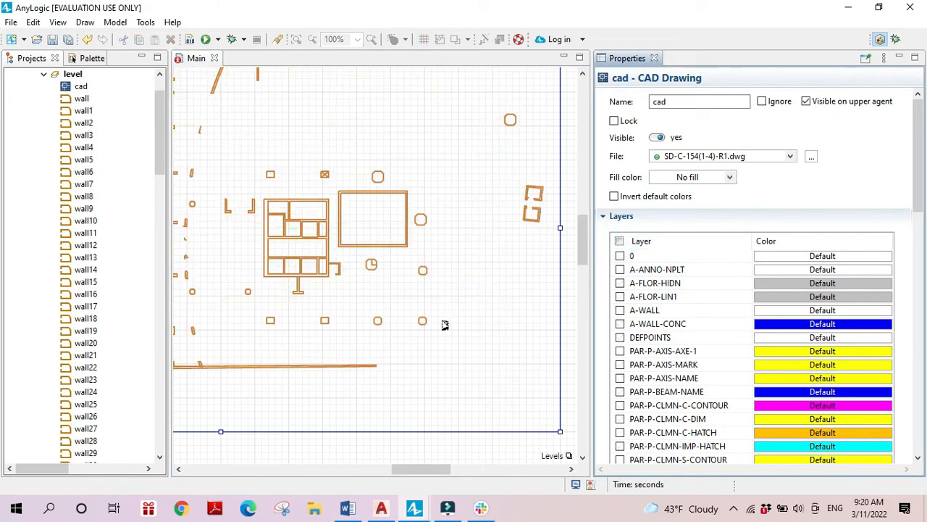
{"action": "scroll", "coordinate": [435, 324], "scroll_direction": "up", "scroll_amount": 3}
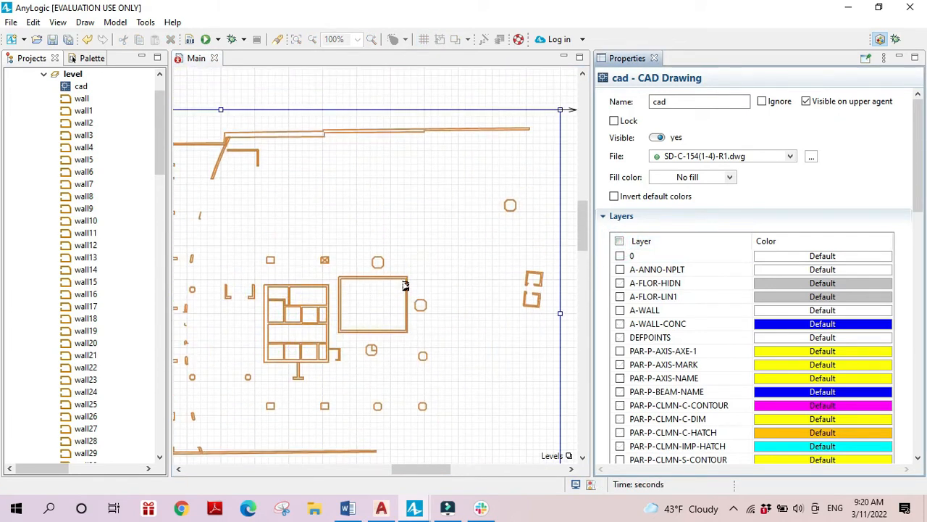
{"action": "scroll", "coordinate": [403, 285], "scroll_direction": "down", "scroll_amount": 2}
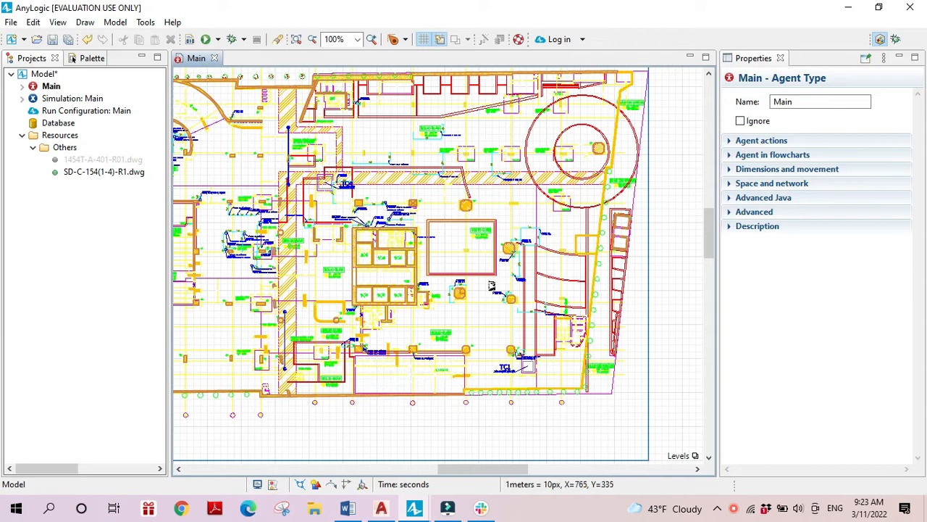
Step: Examine the floor plan's outer boundary and the position of the converted walls within the CAD drawing frame
{"action": "scroll", "coordinate": [499, 232], "scroll_direction": "up", "scroll_amount": 3}
{"action": "scroll", "coordinate": [482, 269], "scroll_direction": "down", "scroll_amount": 3}
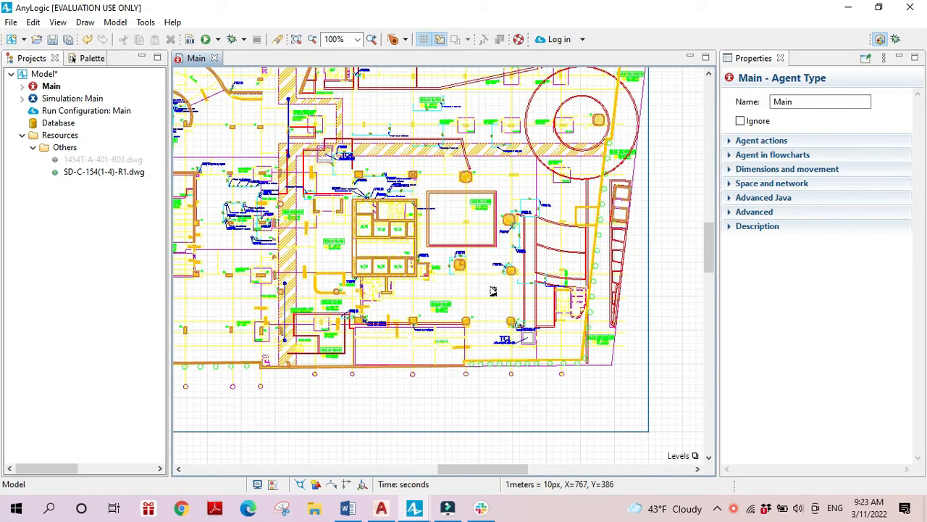
{"action": "scroll", "coordinate": [509, 304], "scroll_direction": "down", "scroll_amount": 1}
{"action": "scroll", "coordinate": [610, 370], "scroll_direction": "up", "scroll_amount": 2}
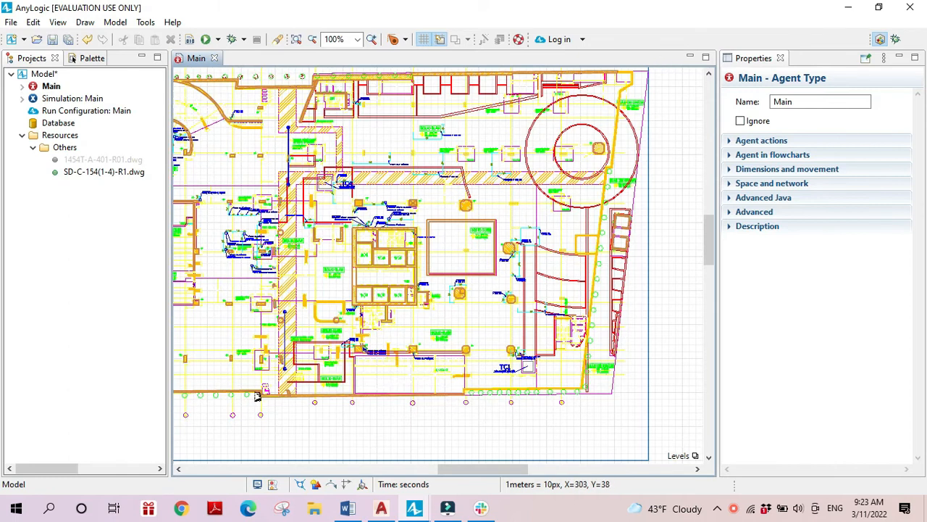
{"action": "scroll", "coordinate": [490, 310], "scroll_direction": "up", "scroll_amount": 2}
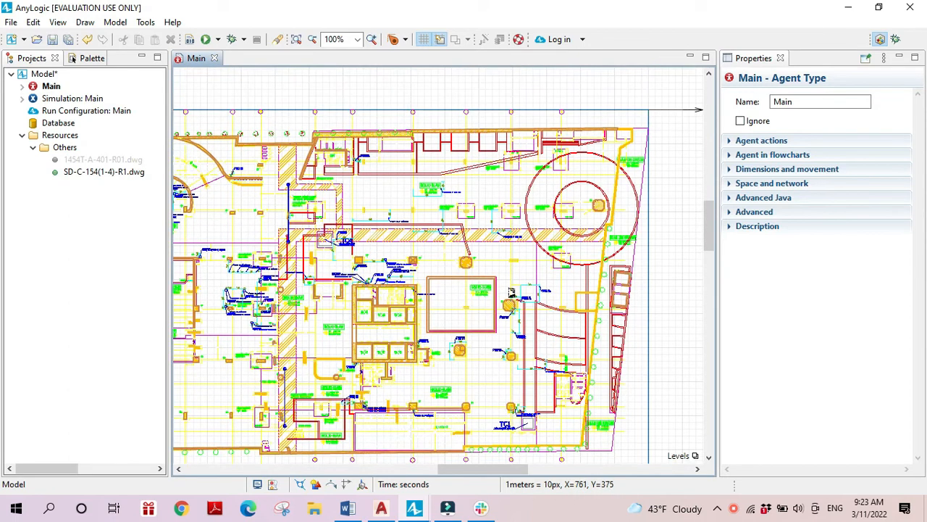
{"action": "scroll", "coordinate": [565, 230], "scroll_direction": "up", "scroll_amount": 2}
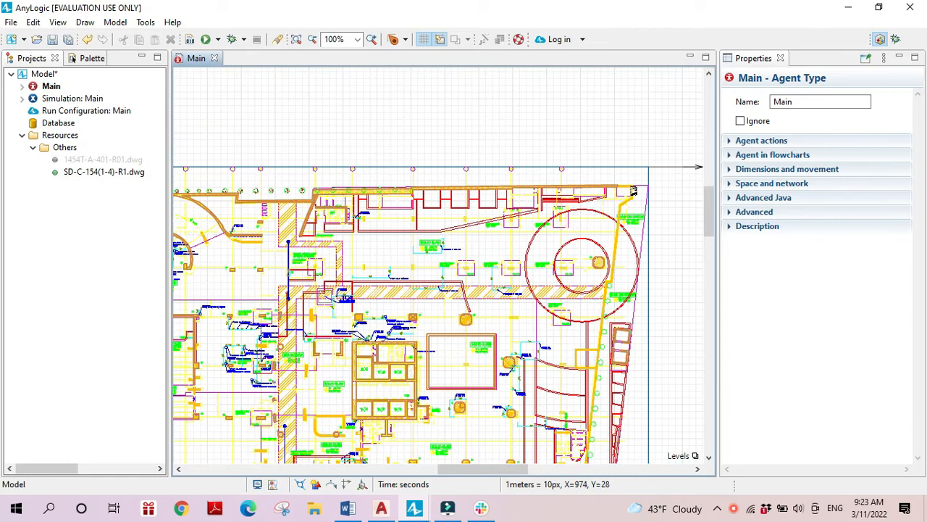
{"action": "scroll", "coordinate": [635, 223], "scroll_direction": "up", "scroll_amount": 1}
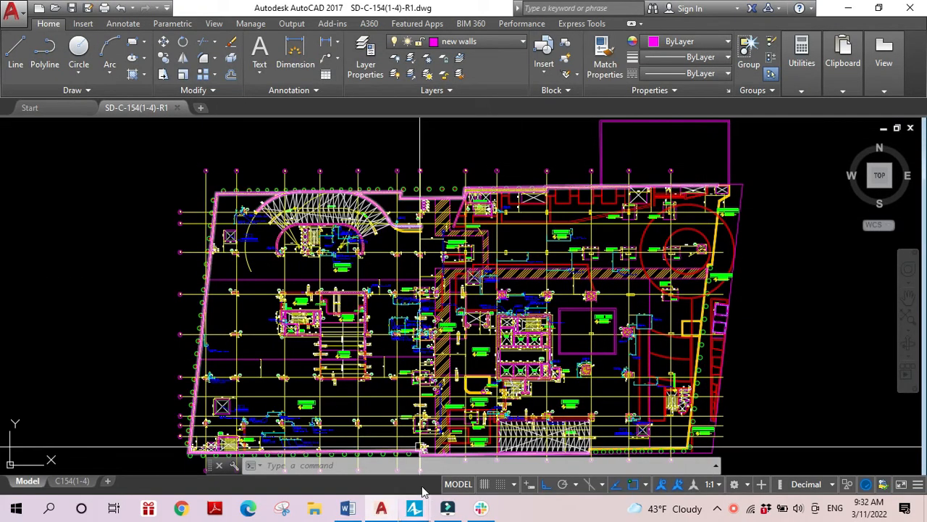
Step: Return from AutoCAD to the AnyLogic model, inspect the outer walls and the CAD drawing, and widen the canvas area
{"action": "mouse_move", "coordinate": [414, 510]}
{"action": "left_click", "coordinate": [354, 455]}
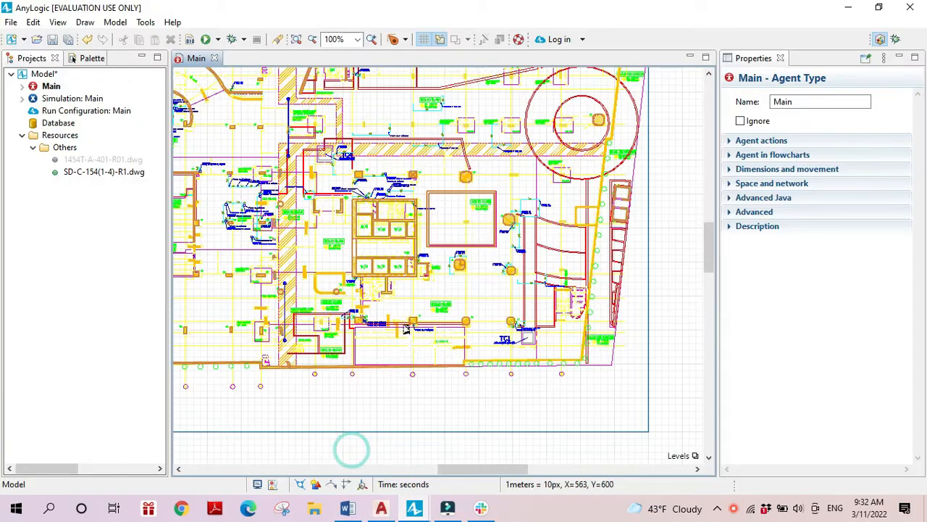
{"action": "scroll", "coordinate": [530, 250], "scroll_direction": "up", "scroll_amount": 3}
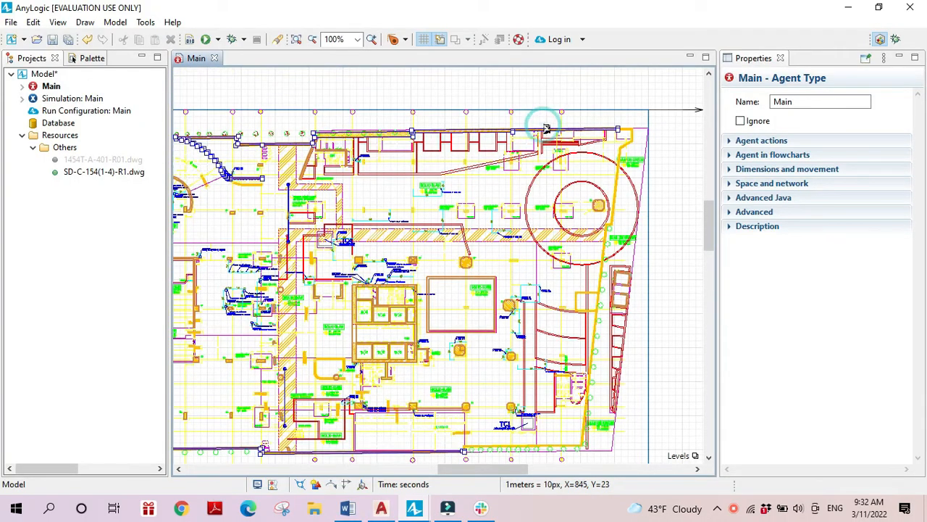
{"action": "left_click", "coordinate": [562, 135]}
{"action": "left_click", "coordinate": [638, 119]}
{"action": "left_click_drag", "start_coordinate": [432, 469], "coordinate": [338, 471]}
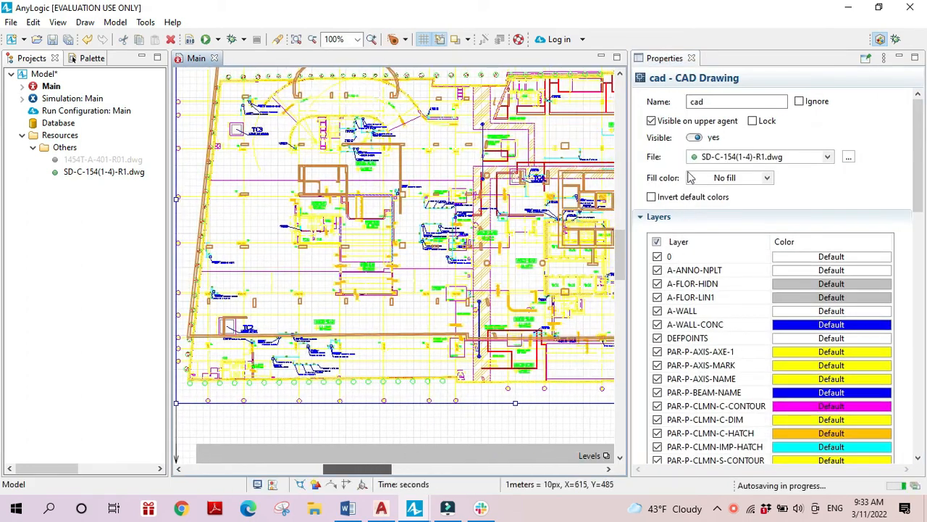
{"action": "left_click_drag", "start_coordinate": [629, 155], "coordinate": [781, 155]}
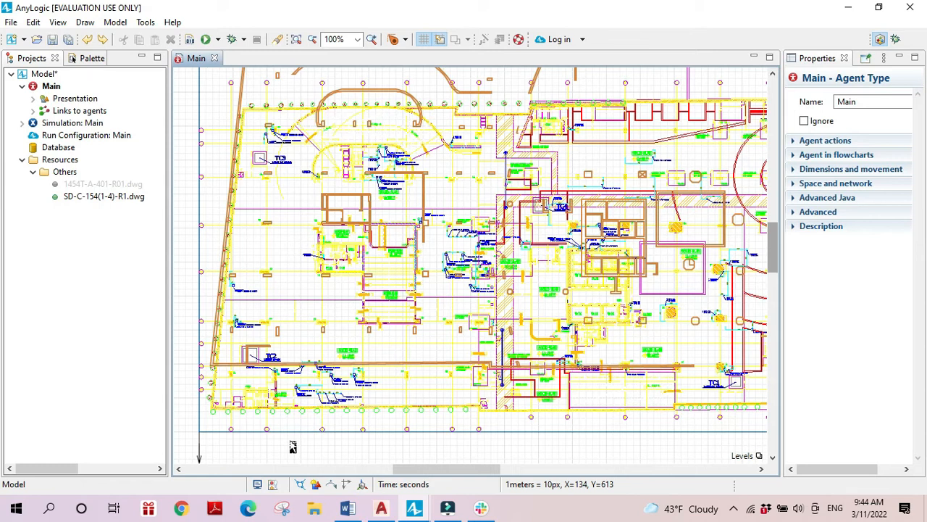
Step: Examine how the converted walls line up with the reloaded CAD drawing across the floor plan
{"action": "scroll", "coordinate": [281, 441], "scroll_direction": "up", "scroll_amount": 2}
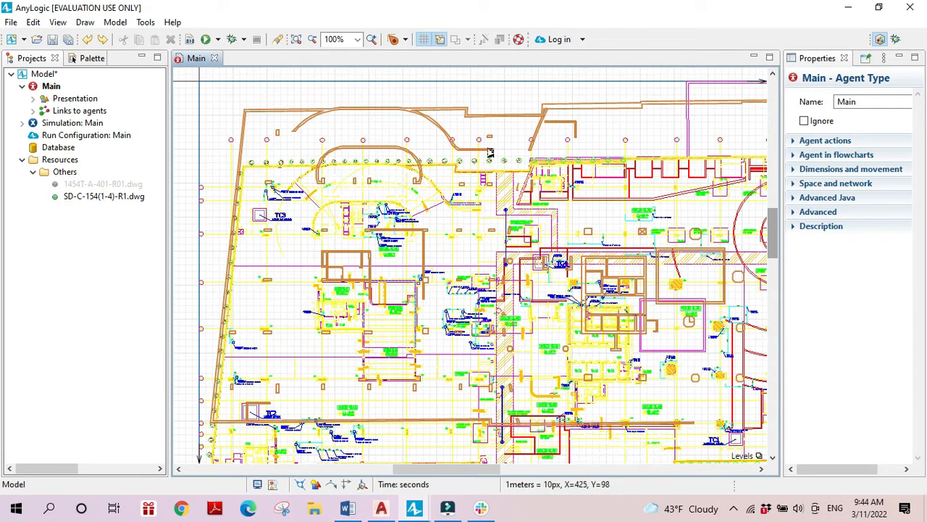
{"action": "scroll", "coordinate": [489, 152], "scroll_direction": "down", "scroll_amount": 1}
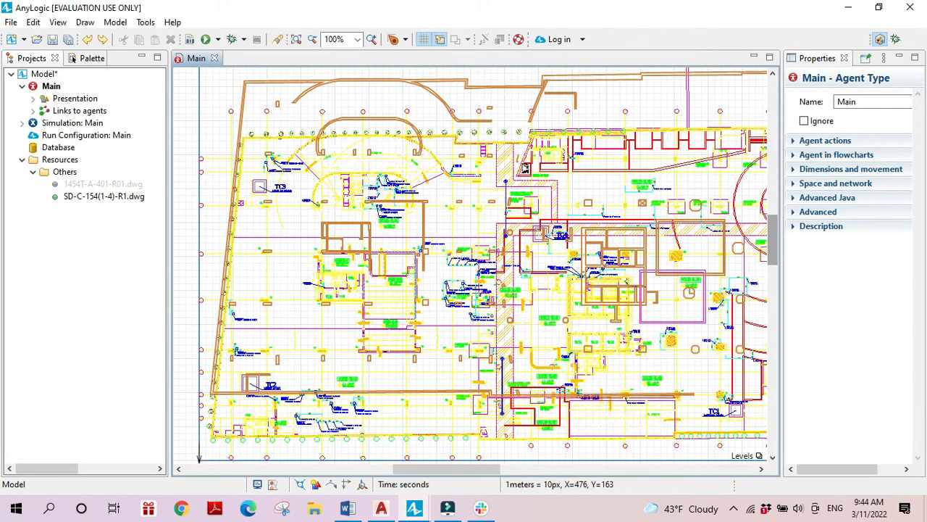
{"action": "scroll", "coordinate": [543, 104], "scroll_direction": "up", "scroll_amount": 2}
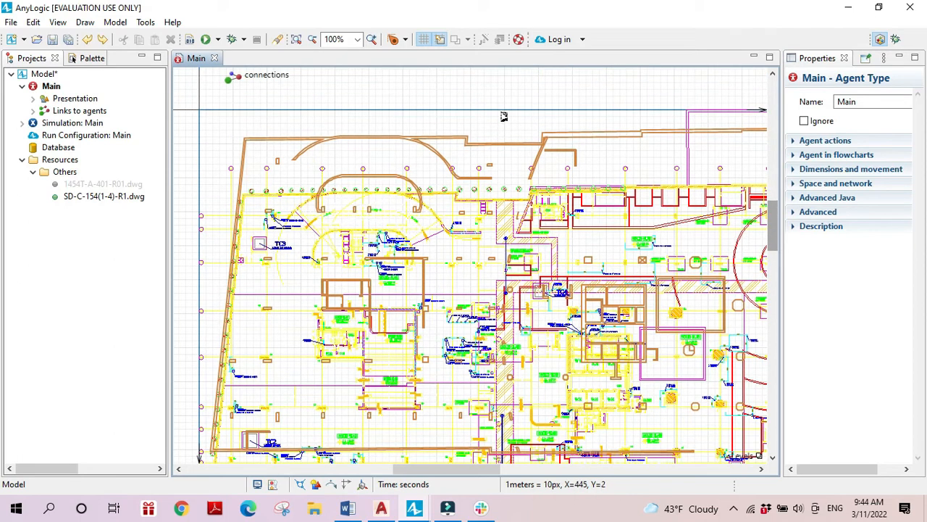
{"action": "left_click", "coordinate": [501, 114]}
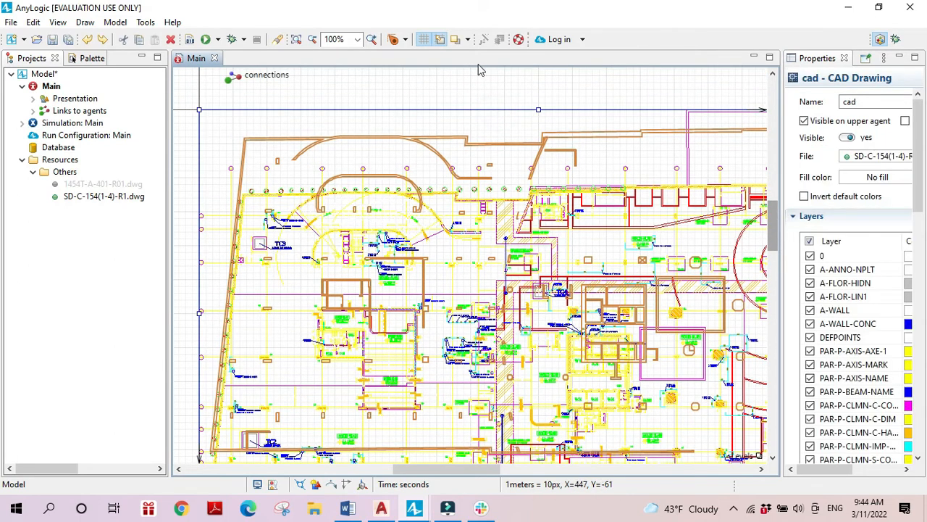
{"action": "left_click", "coordinate": [450, 94]}
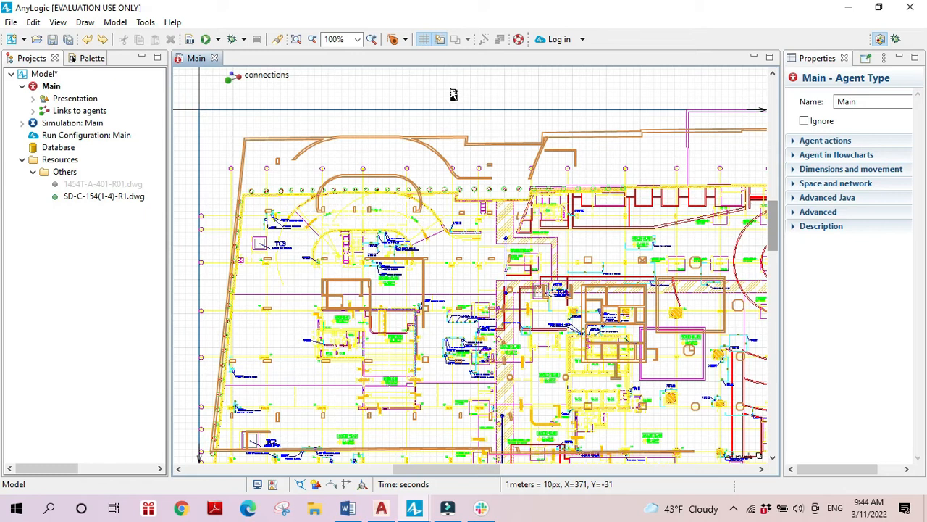
{"action": "left_click", "coordinate": [449, 107]}
{"action": "scroll", "coordinate": [323, 181], "scroll_direction": "down", "scroll_amount": 2}
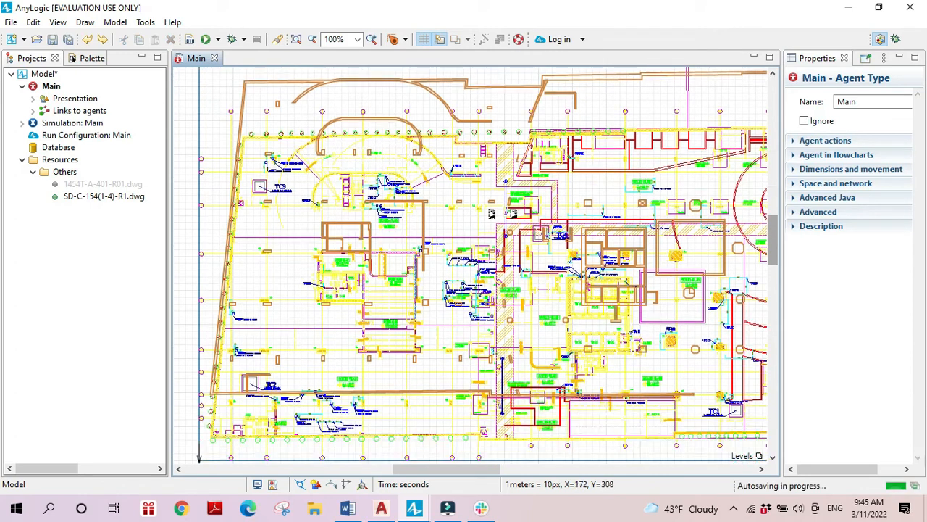
{"action": "mouse_move", "coordinate": [438, 468]}
{"action": "left_mouse_down"}
{"action": "mouse_move", "coordinate": [453, 469]}
{"action": "mouse_move", "coordinate": [423, 473]}
{"action": "mouse_move", "coordinate": [446, 473]}
{"action": "left_mouse_up"}
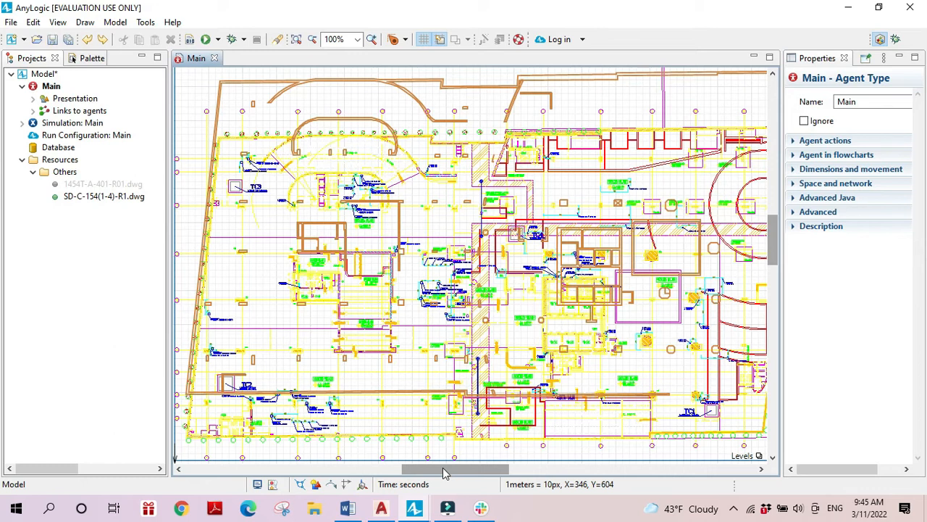
Step: Move the CAD drawing upward on the canvas to line up its outer boundary with the converted walls
{"action": "scroll", "coordinate": [323, 389], "scroll_direction": "up", "scroll_amount": 3}
{"action": "left_click_drag", "start_coordinate": [426, 471], "coordinate": [406, 472]}
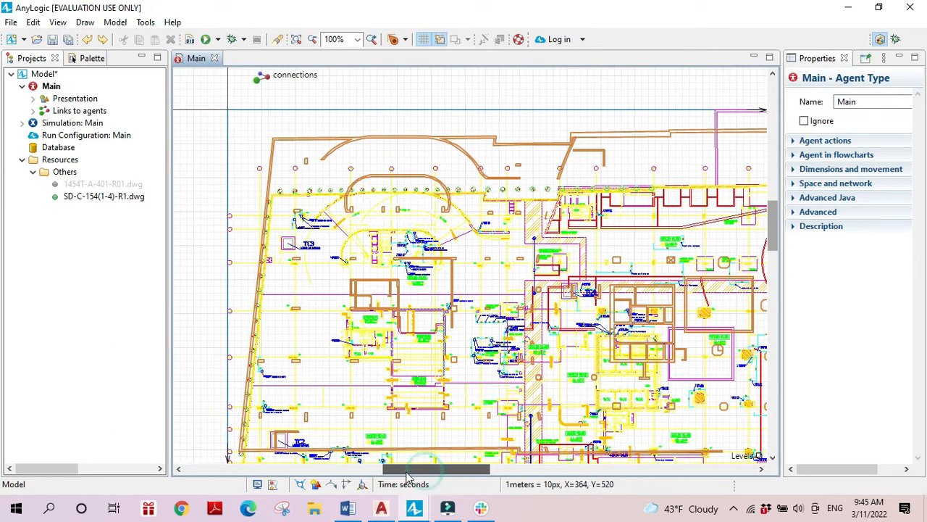
{"action": "left_click_drag", "start_coordinate": [320, 248], "coordinate": [319, 186]}
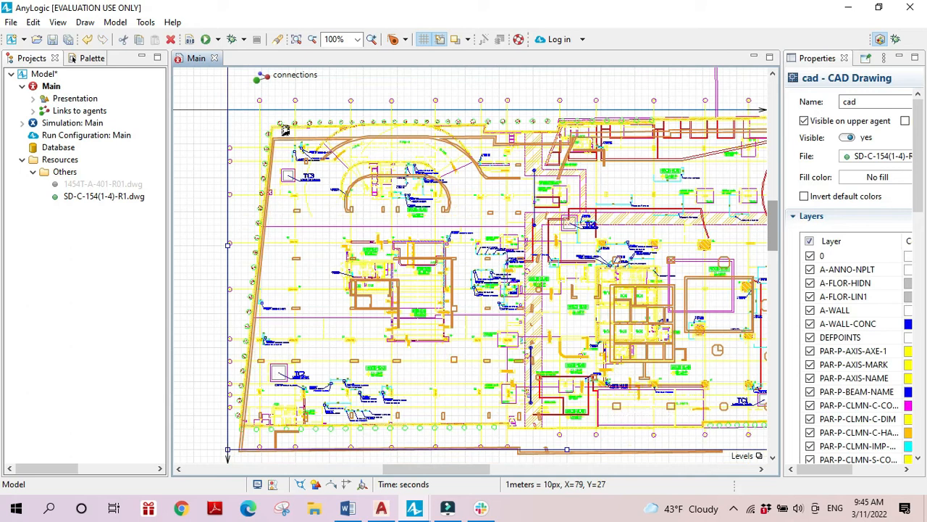
{"action": "left_click_drag", "start_coordinate": [289, 155], "coordinate": [290, 171]}
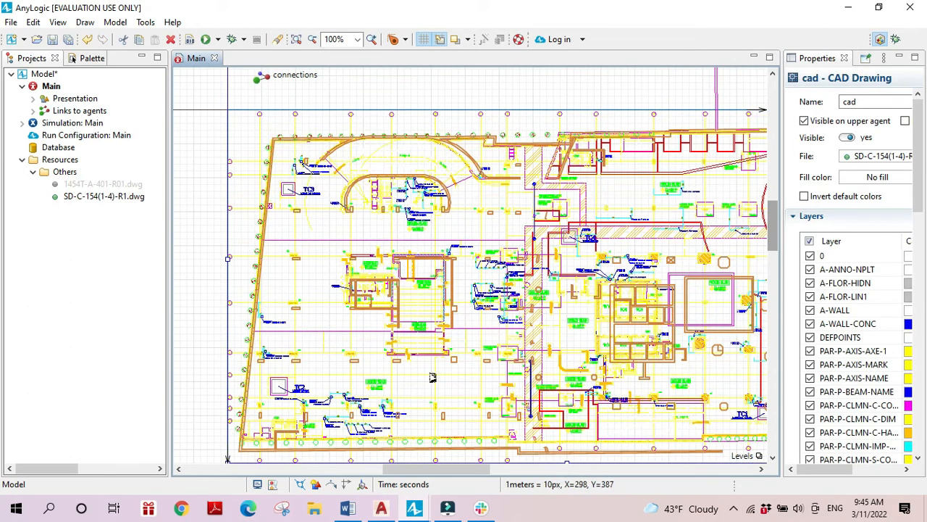
Step: Examine how the repositioned CAD drawing matches the converted walls along all sides of the floor plan
{"action": "left_click_drag", "start_coordinate": [435, 476], "coordinate": [514, 484]}
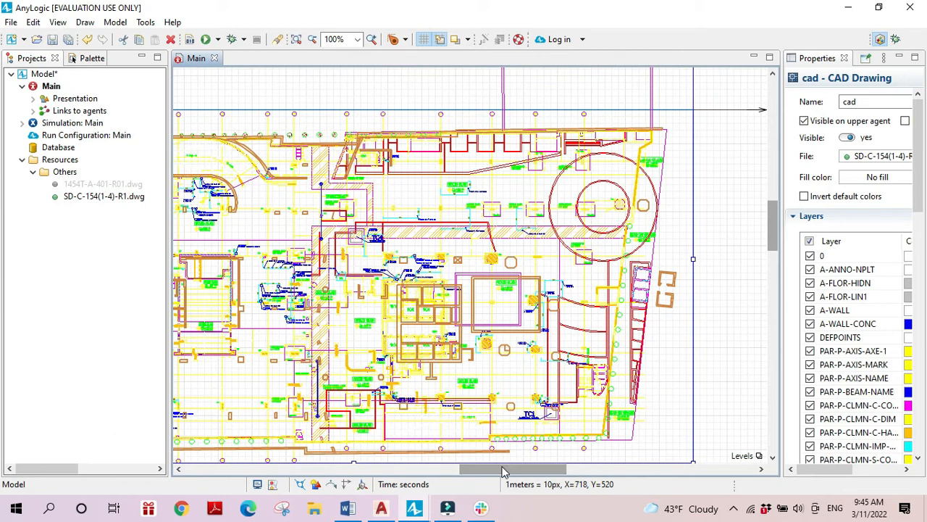
{"action": "left_click_drag", "start_coordinate": [505, 472], "coordinate": [442, 471]}
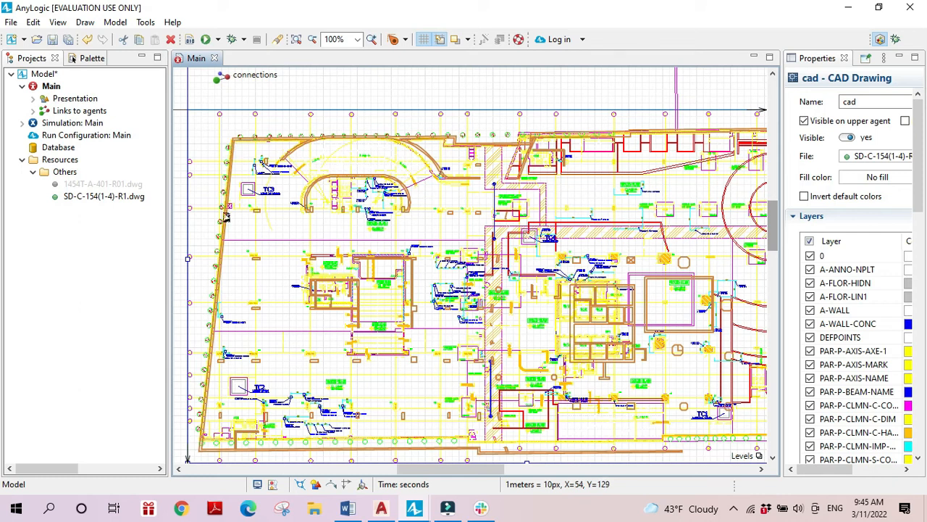
{"action": "scroll", "coordinate": [424, 299], "scroll_direction": "down", "scroll_amount": 2}
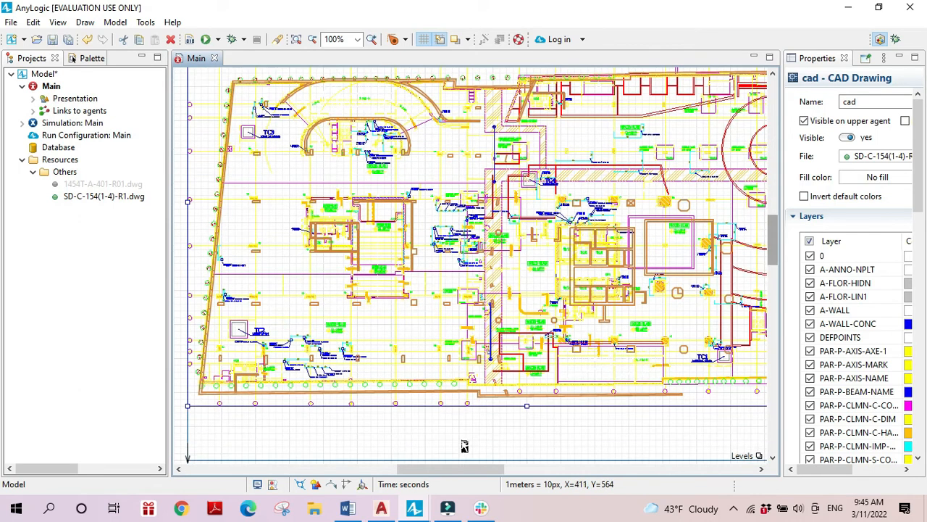
{"action": "left_click_drag", "start_coordinate": [456, 472], "coordinate": [535, 471]}
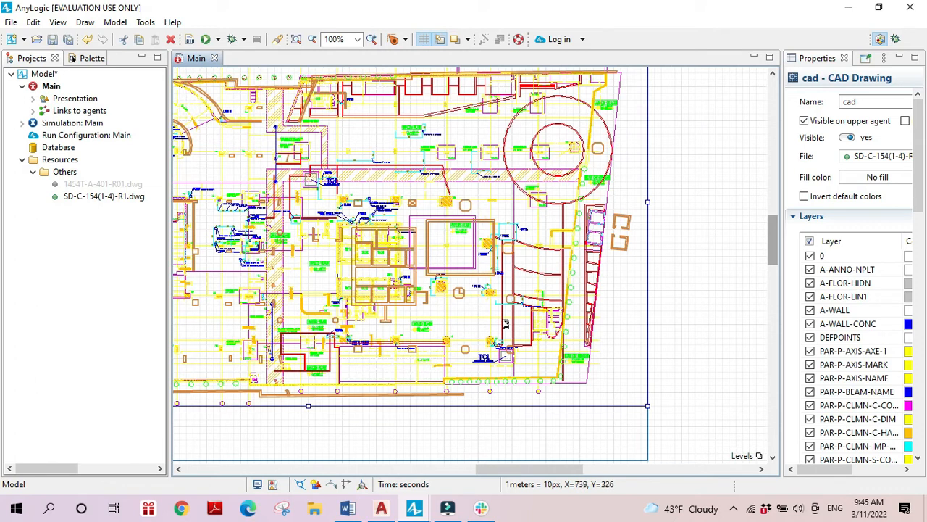
{"action": "scroll", "coordinate": [532, 376], "scroll_direction": "up", "scroll_amount": 4}
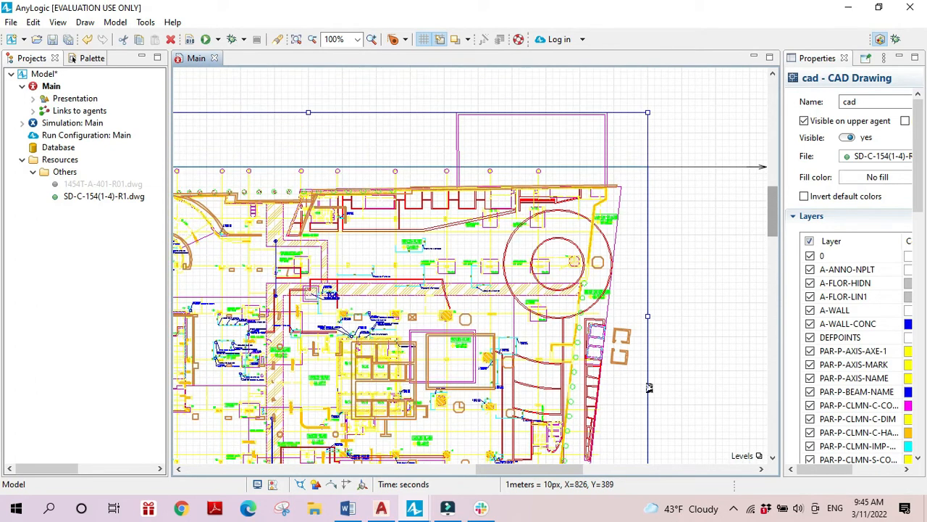
{"action": "mouse_move", "coordinate": [554, 472]}
{"action": "left_mouse_down"}
{"action": "mouse_move", "coordinate": [452, 470]}
{"action": "mouse_move", "coordinate": [567, 465]}
{"action": "left_mouse_up"}
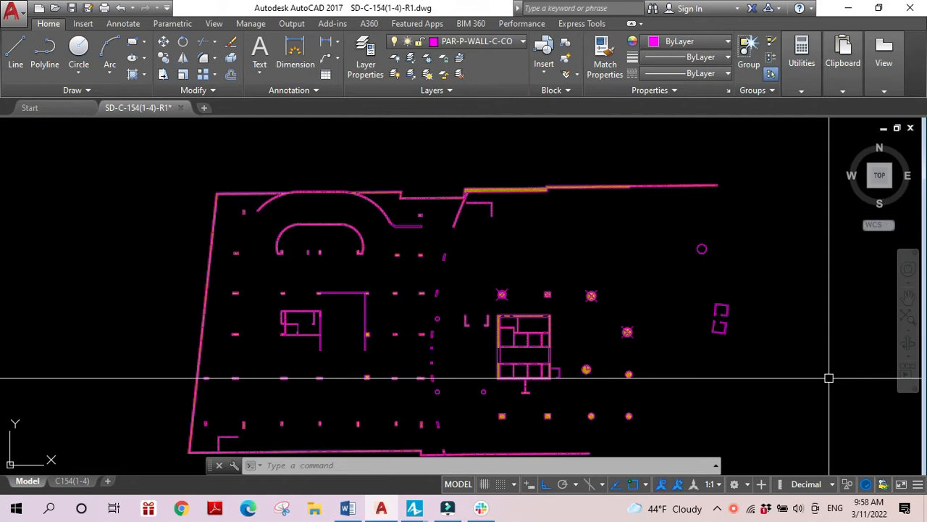
Step: Switch to AutoCAD, turn on all layers of the floor plan with LAYON, and undo the change
{"action": "type", "text": "layon"}
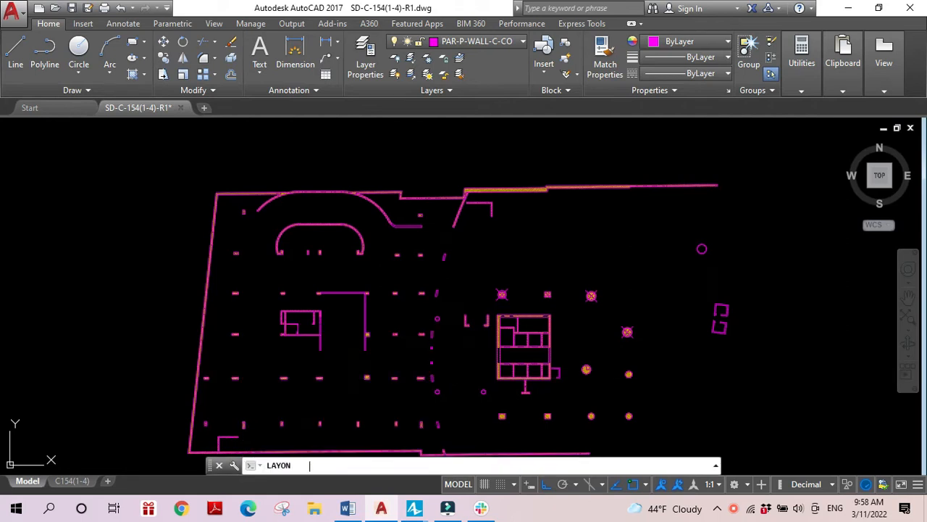
{"action": "key", "text": "Return"}
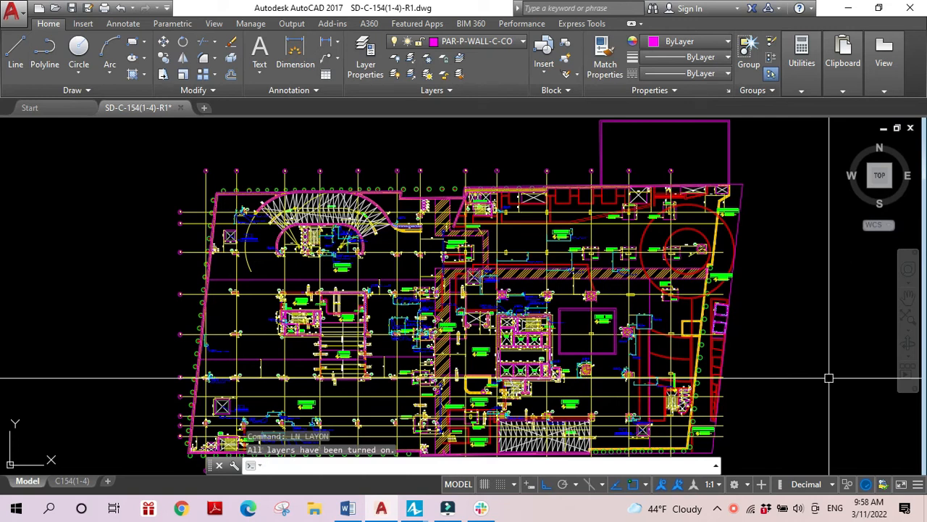
{"action": "type", "text": "u"}
{"action": "key", "text": "Return"}
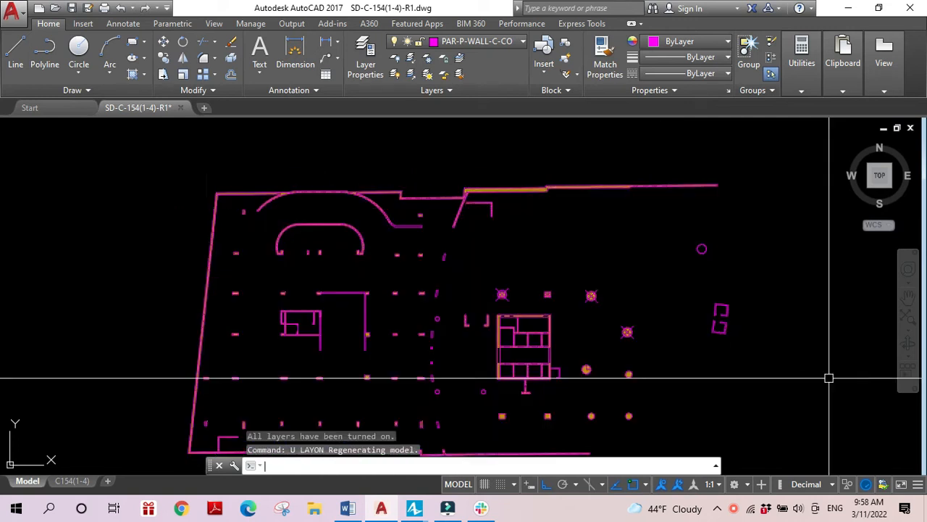
Step: Save the AutoCAD floor plan with only its wall layer on, and return to AnyLogic with a wider properties view
{"action": "left_click", "coordinate": [75, 8]}
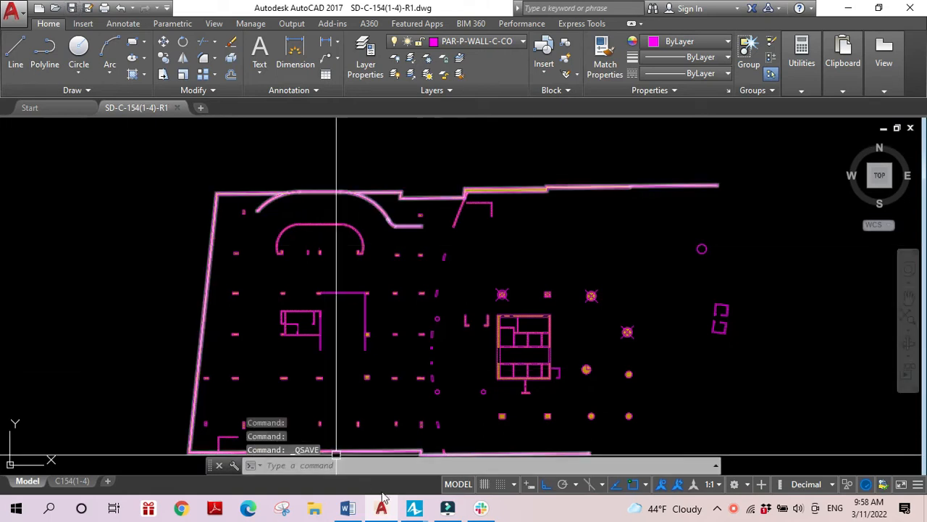
{"action": "mouse_move", "coordinate": [428, 511]}
{"action": "left_click", "coordinate": [324, 448]}
{"action": "left_click", "coordinate": [661, 88]}
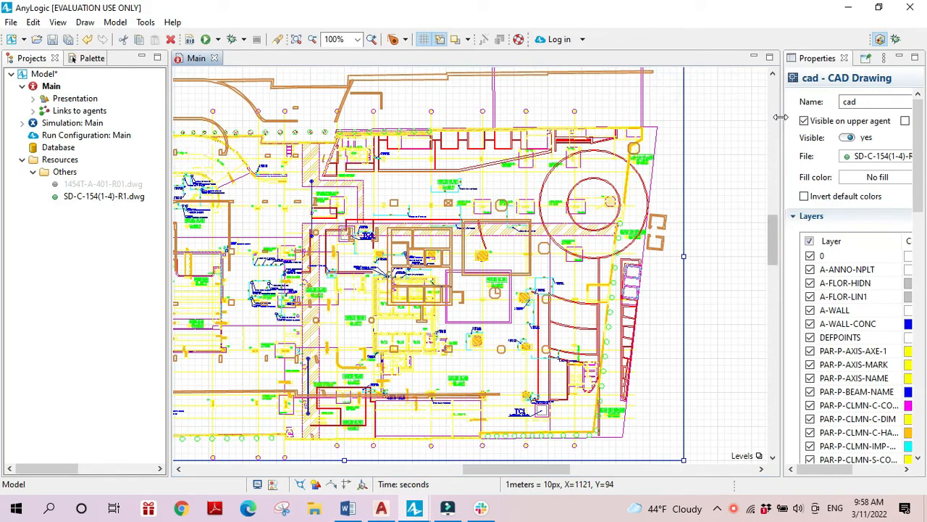
{"action": "left_click_drag", "start_coordinate": [781, 120], "coordinate": [542, 113]}
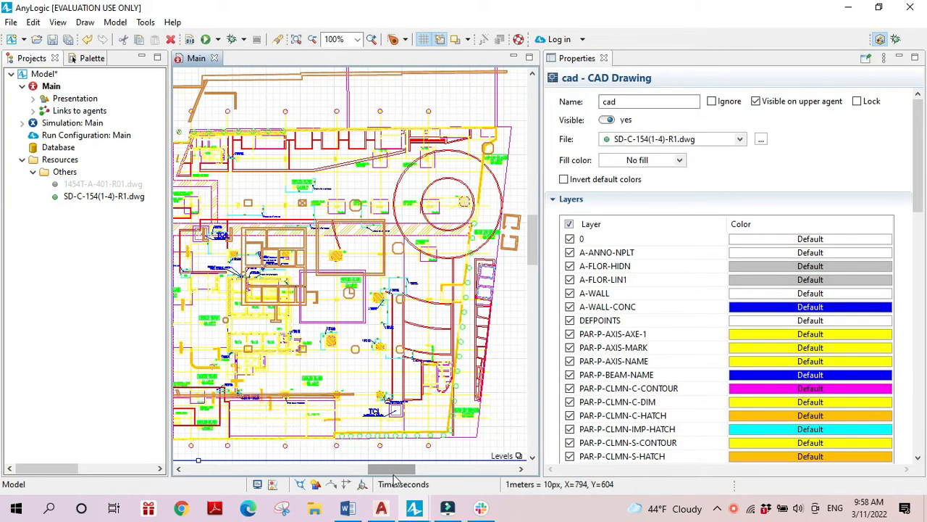
{"action": "left_click_drag", "start_coordinate": [398, 470], "coordinate": [408, 474]}
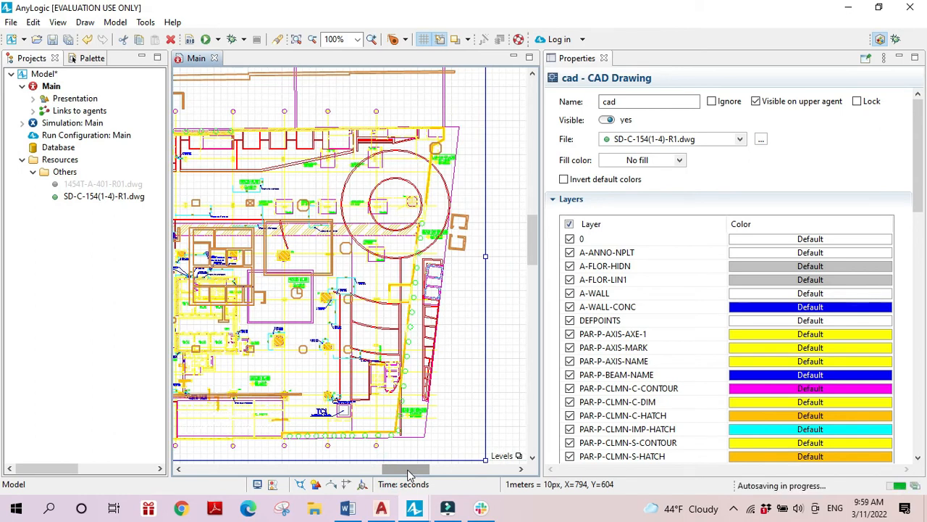
Step: Compare the isolated wall layer in AutoCAD with the converted walls and CAD drawing in the AnyLogic model
{"action": "left_click", "coordinate": [380, 507]}
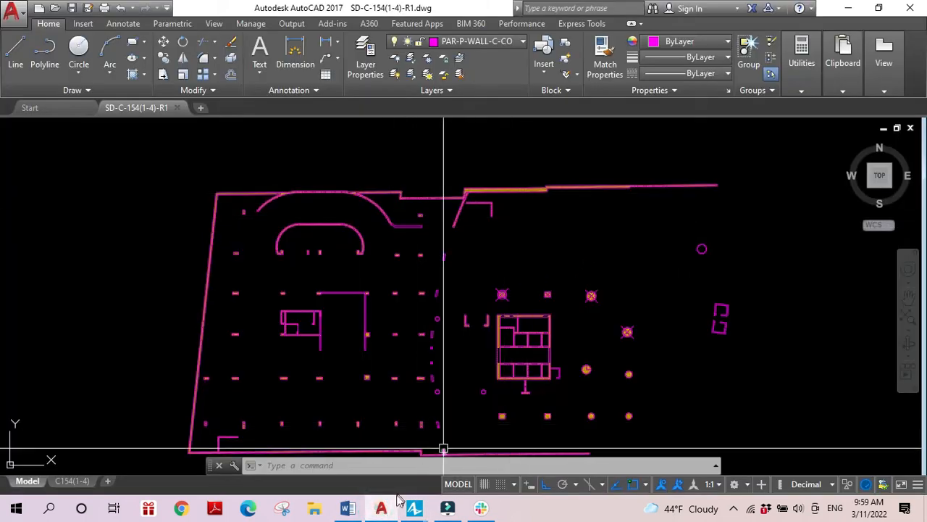
{"action": "key", "text": "alt+Tab"}
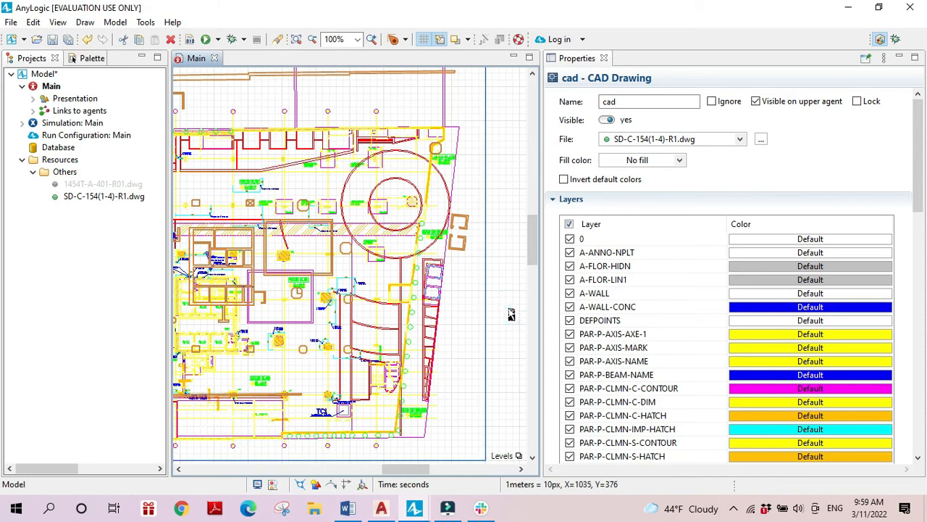
{"action": "left_click", "coordinate": [510, 312]}
{"action": "left_click", "coordinate": [381, 507]}
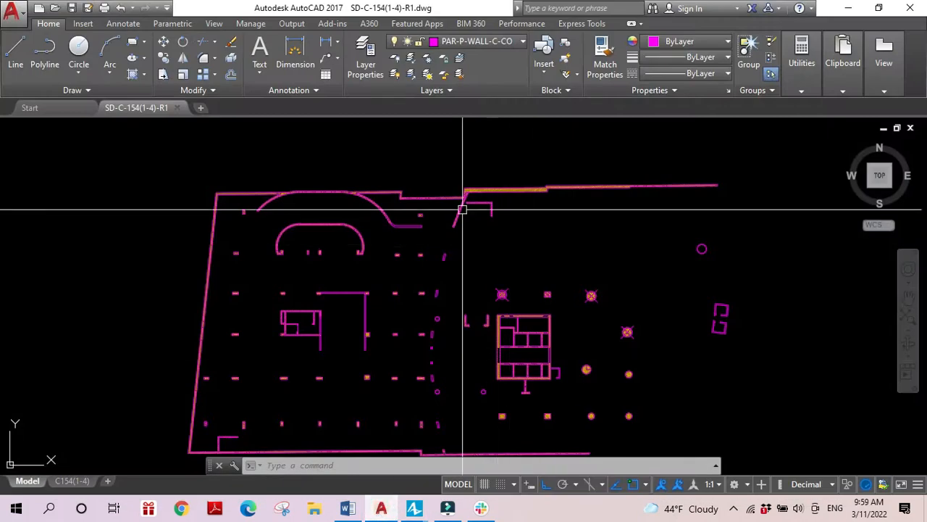
{"action": "left_click", "coordinate": [381, 511]}
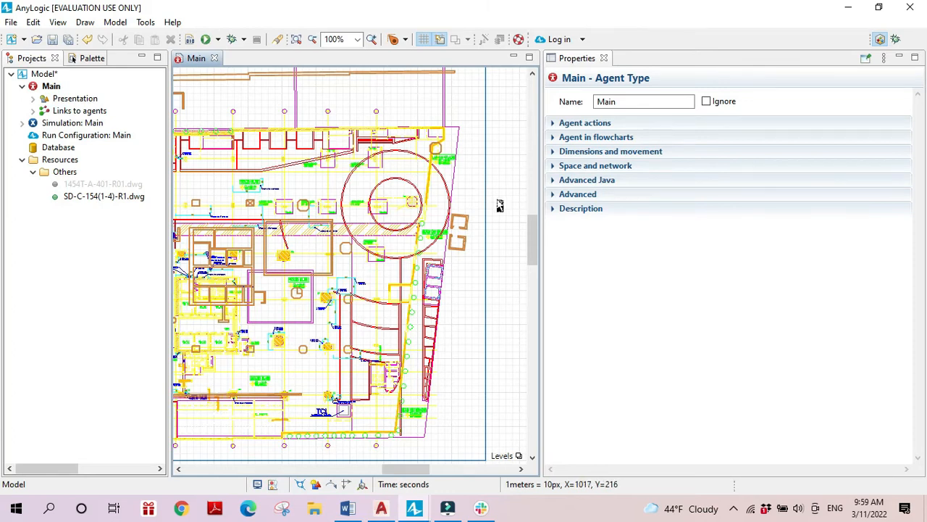
{"action": "scroll", "coordinate": [499, 207], "scroll_direction": "up", "scroll_amount": 2}
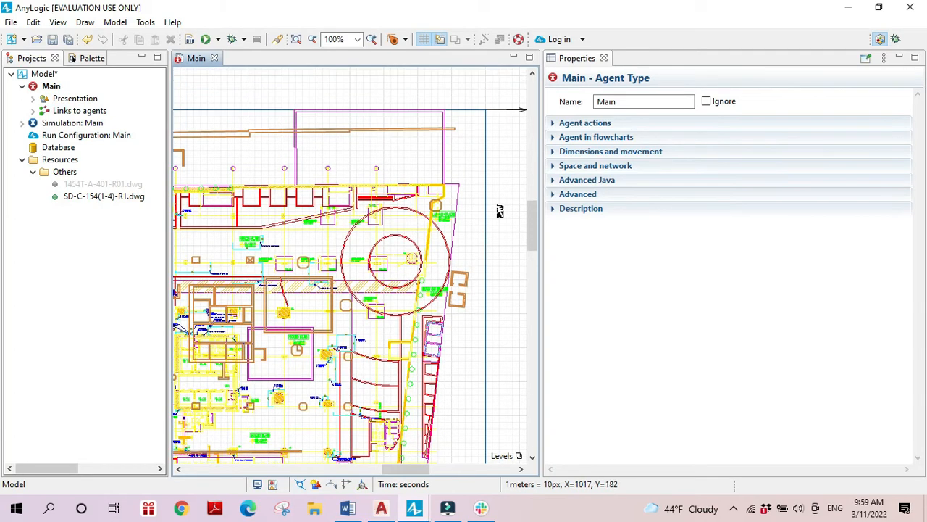
{"action": "left_click", "coordinate": [483, 171]}
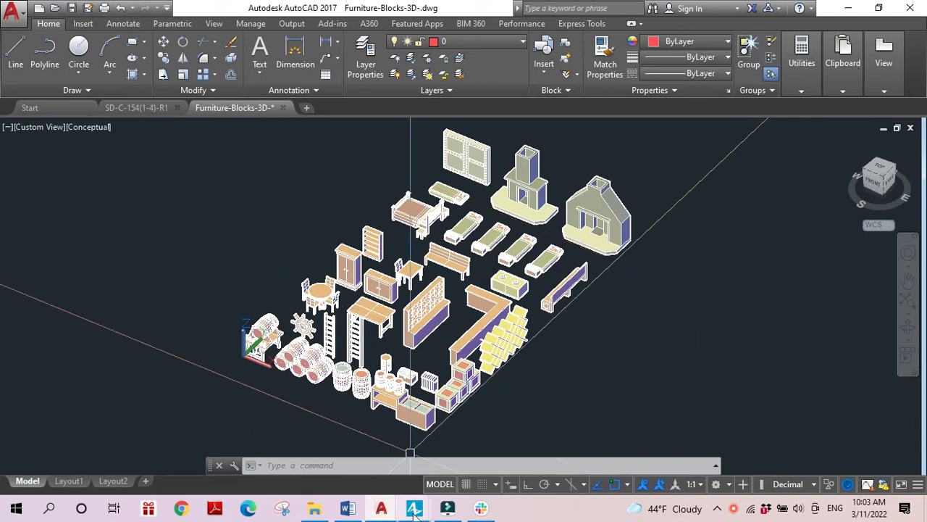
Step: Switch from the AutoCAD furniture drawing to AnyLogic and add a CAD Drawing element to the empty Main canvas
{"action": "mouse_move", "coordinate": [414, 507]}
{"action": "left_click", "coordinate": [364, 493]}
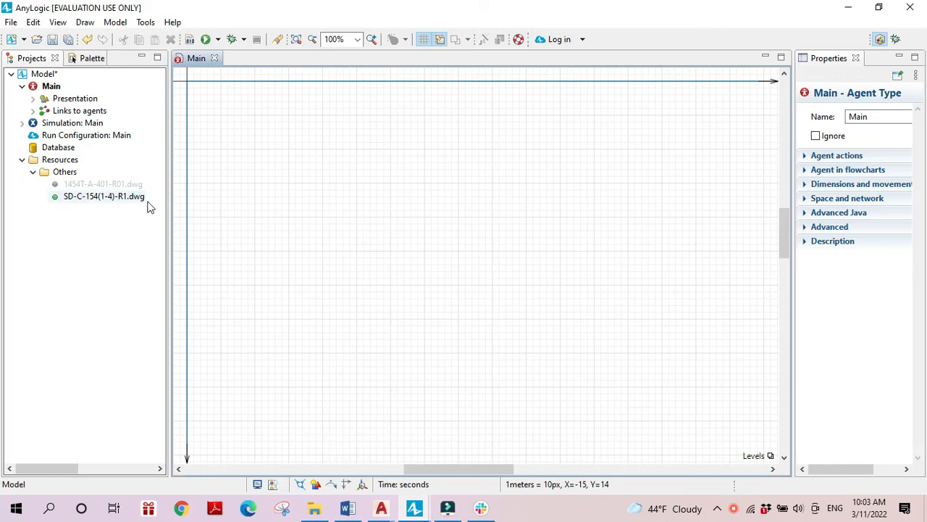
{"action": "left_click", "coordinate": [77, 59]}
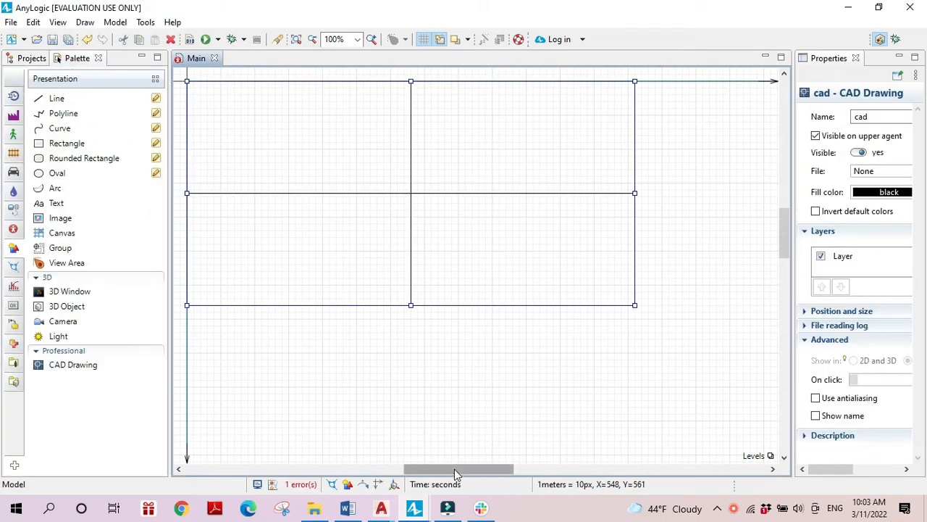
{"action": "left_click_drag", "start_coordinate": [455, 472], "coordinate": [534, 476]}
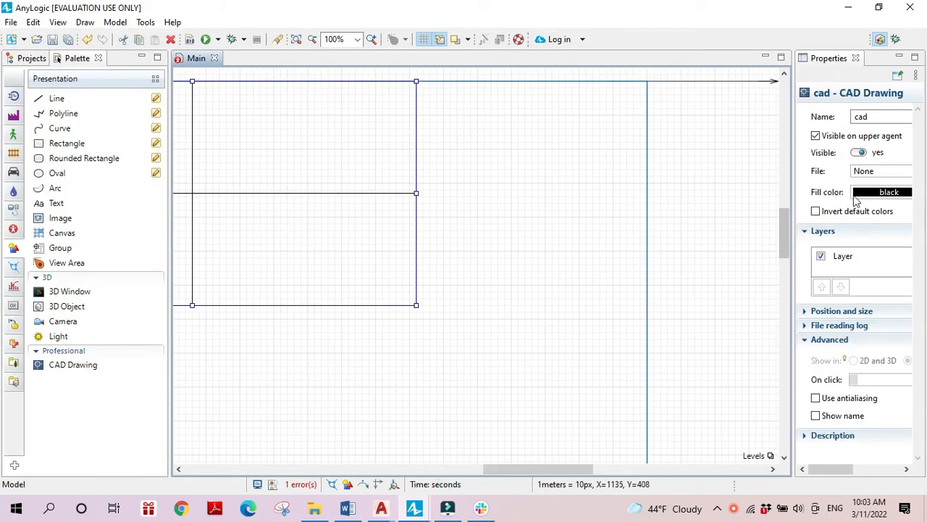
Step: Load the Furniture-Blocks-3D- DWG file from outside the Model folder into the new CAD drawing element
{"action": "left_click_drag", "start_coordinate": [794, 161], "coordinate": [538, 181]}
{"action": "left_click", "coordinate": [755, 139]}
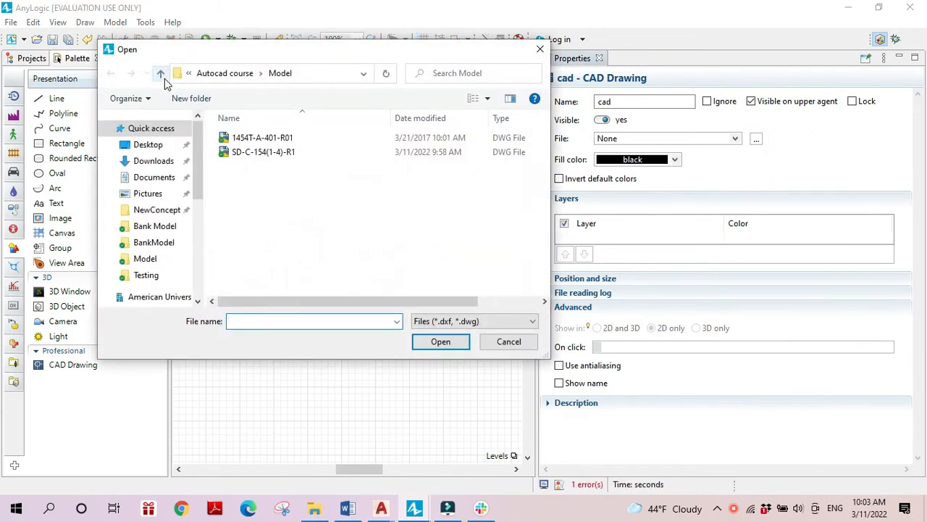
{"action": "left_click", "coordinate": [162, 75]}
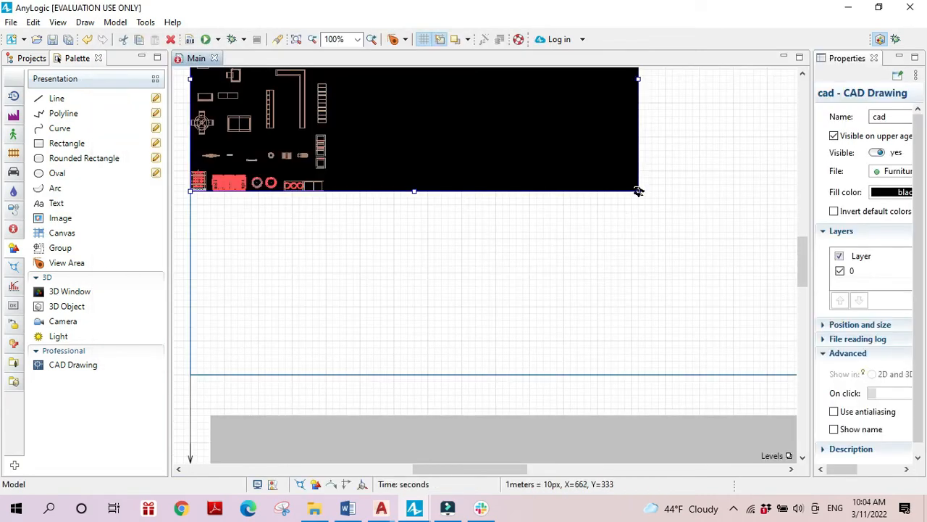
Step: Enlarge the furniture CAD drawing to 870 wide by 600 high and look over its furniture blocks
{"action": "left_click_drag", "start_coordinate": [639, 191], "coordinate": [781, 374]}
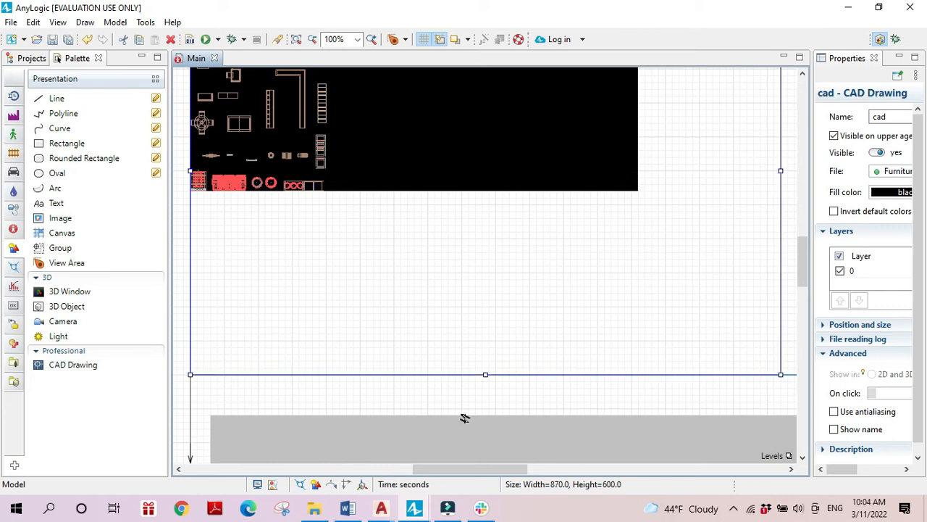
{"action": "scroll", "coordinate": [381, 290], "scroll_direction": "up", "scroll_amount": 3}
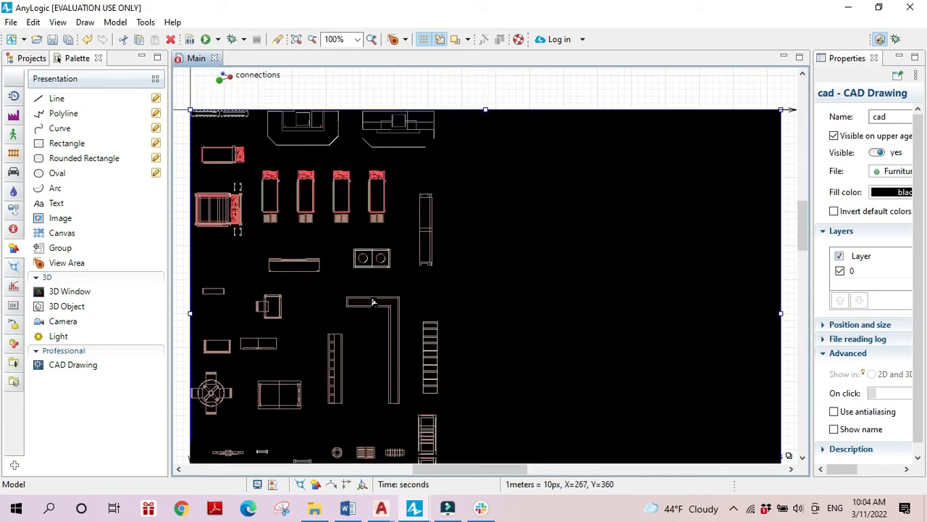
{"action": "scroll", "coordinate": [382, 309], "scroll_direction": "down", "scroll_amount": 1}
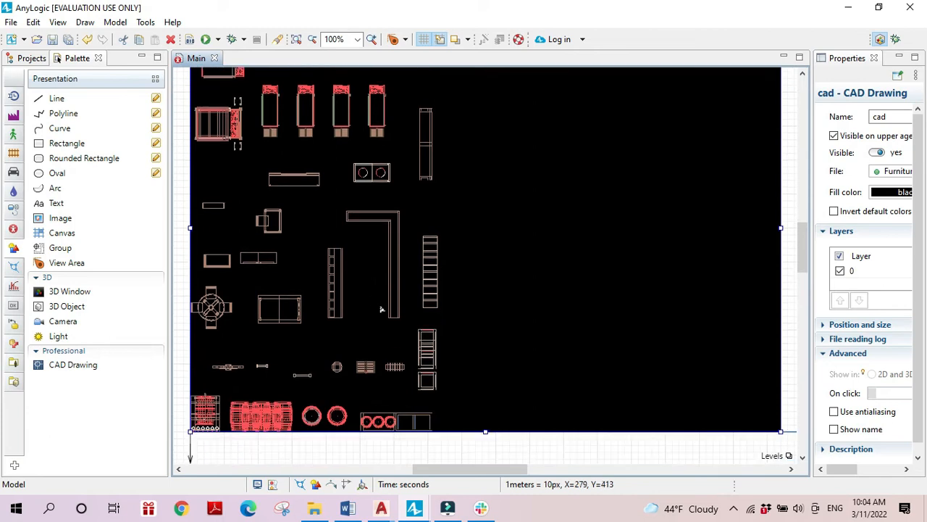
{"action": "scroll", "coordinate": [381, 309], "scroll_direction": "up", "scroll_amount": 2}
{"action": "scroll", "coordinate": [381, 309], "scroll_direction": "up", "scroll_amount": 1}
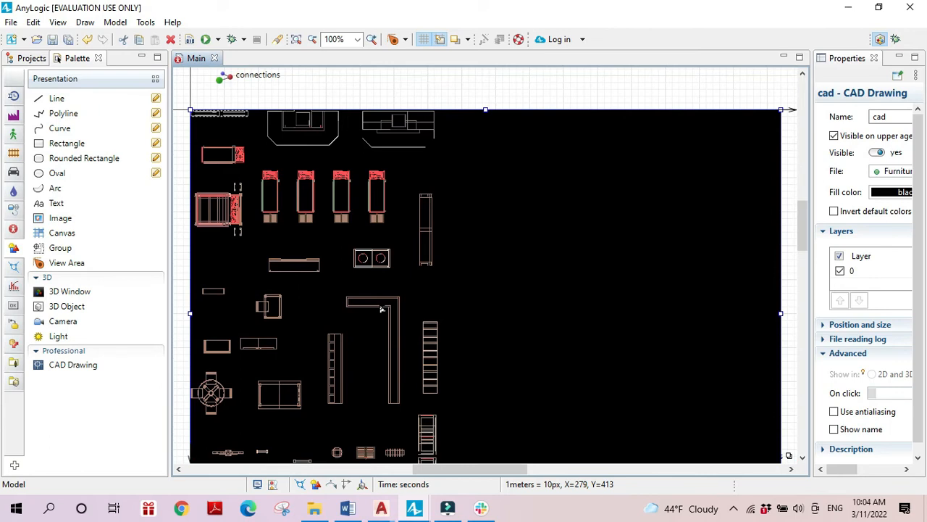
{"action": "scroll", "coordinate": [381, 309], "scroll_direction": "down", "scroll_amount": 3}
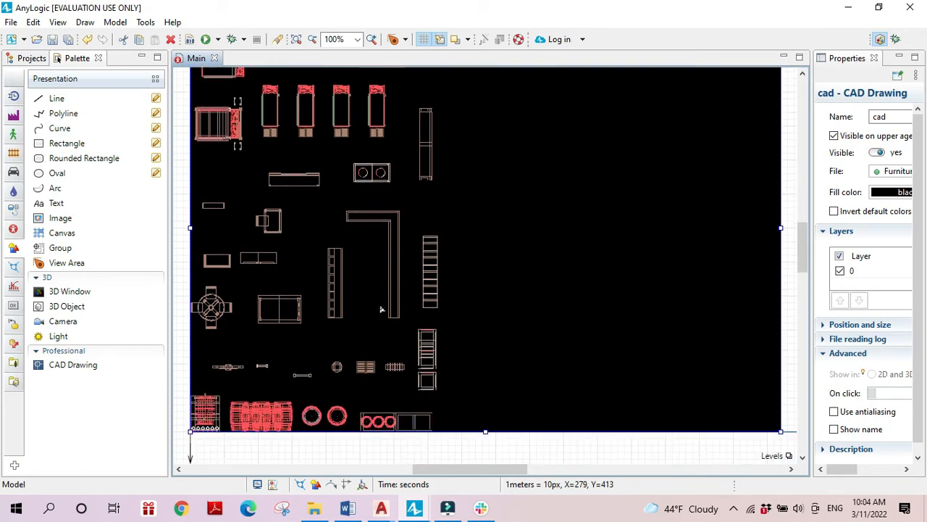